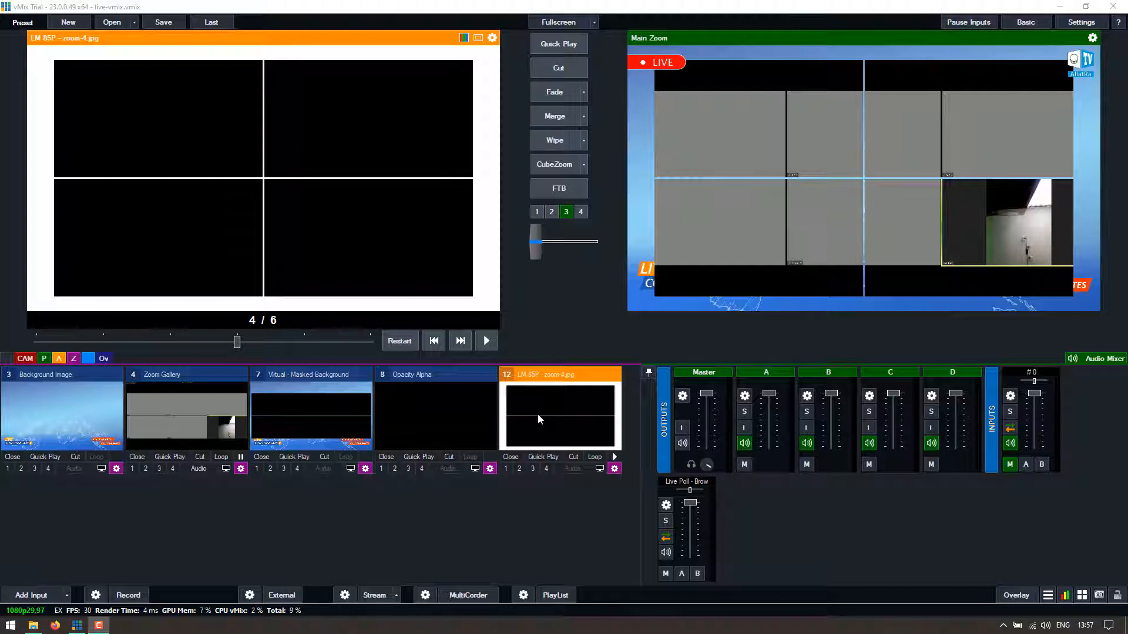
- Bring the LM 85P mask back to preview and view zoom-5.jpg in the Zoom Luma Masks folder
left_click(85, 418)
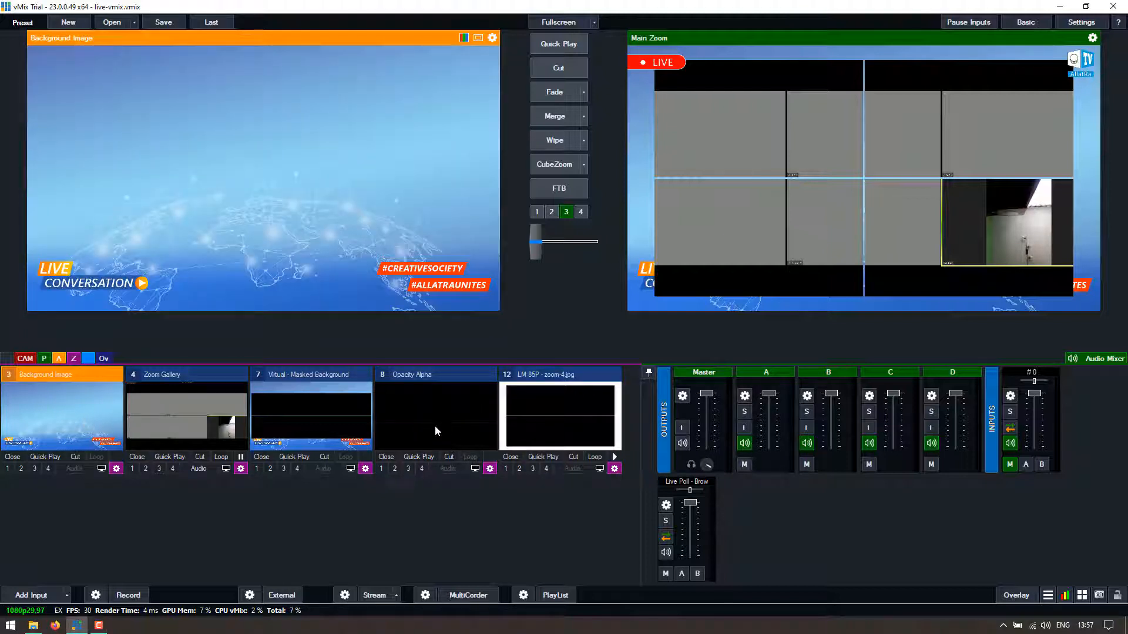
left_click(560, 421)
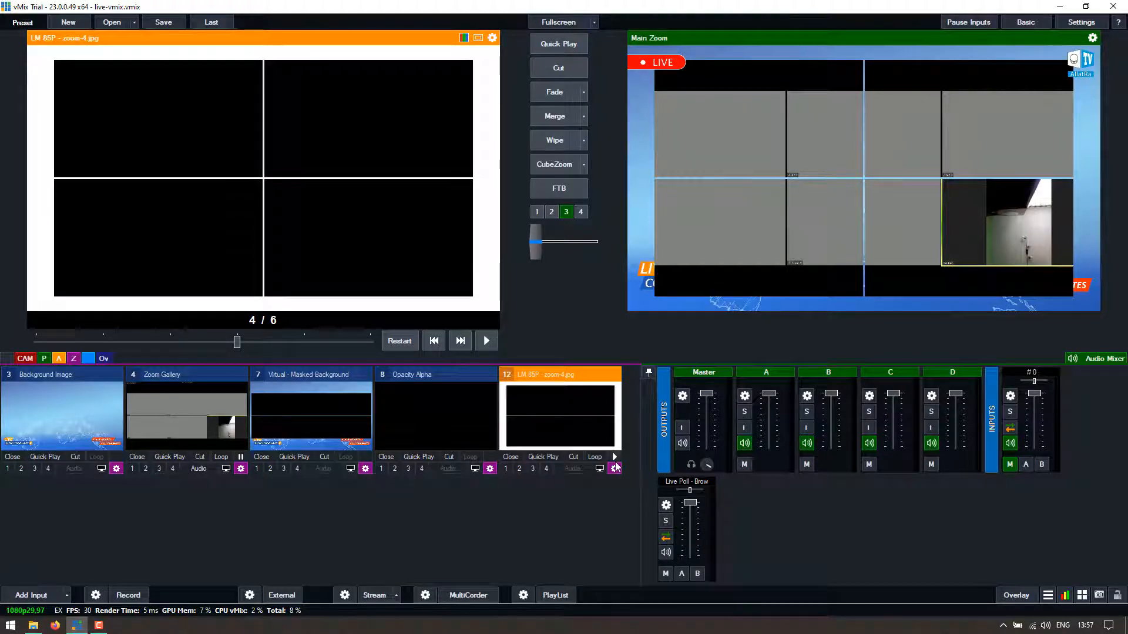
left_click(34, 625)
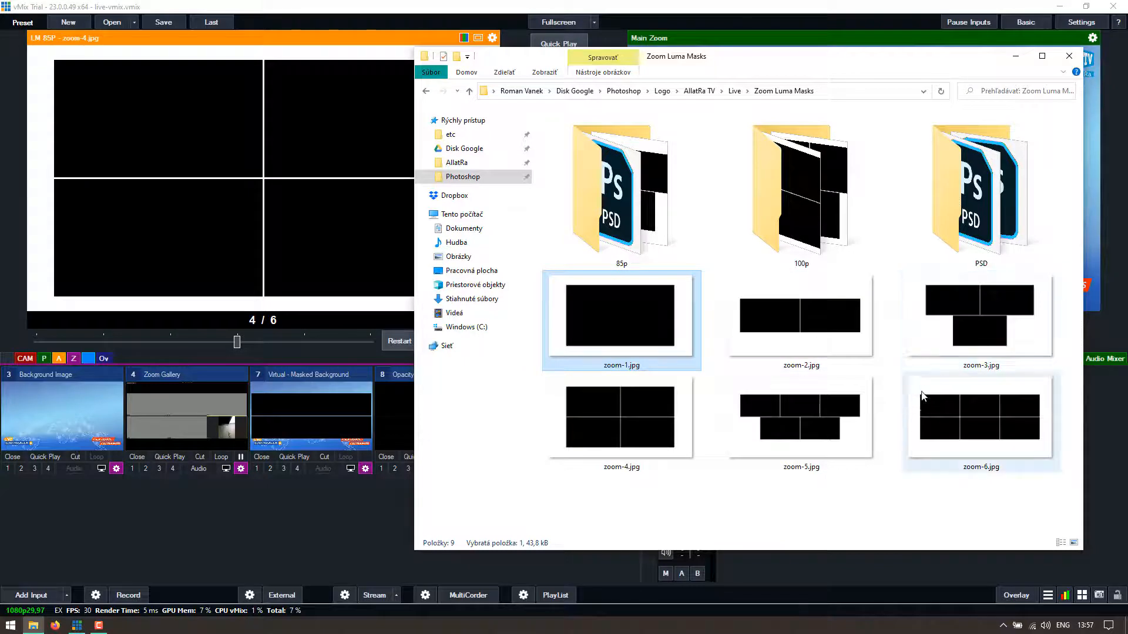
left_click(887, 503)
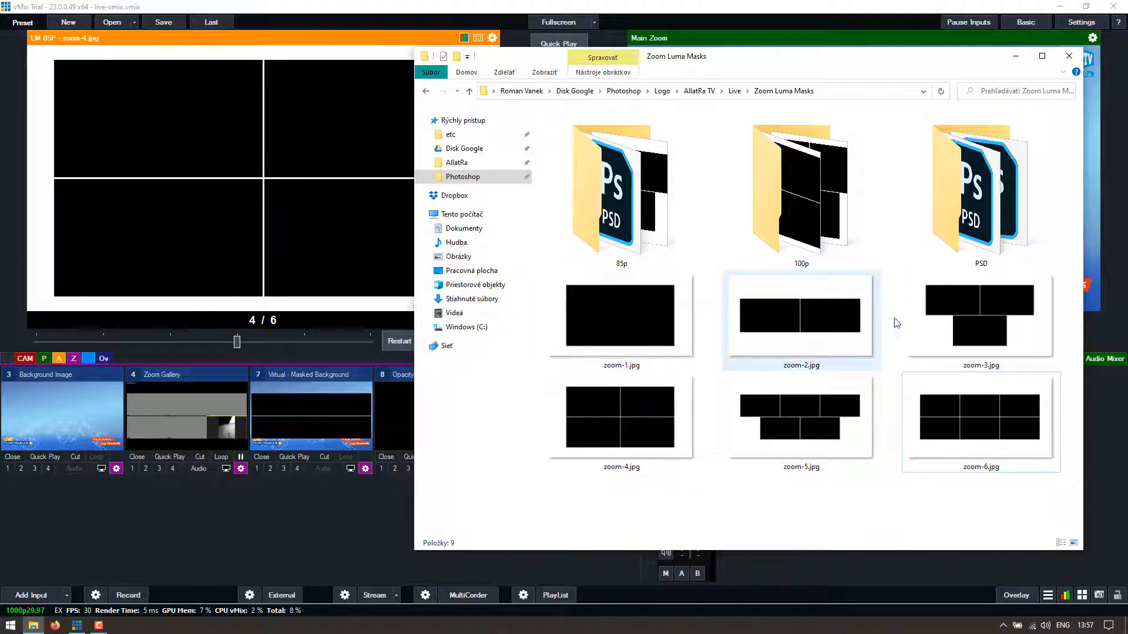
left_click(789, 403)
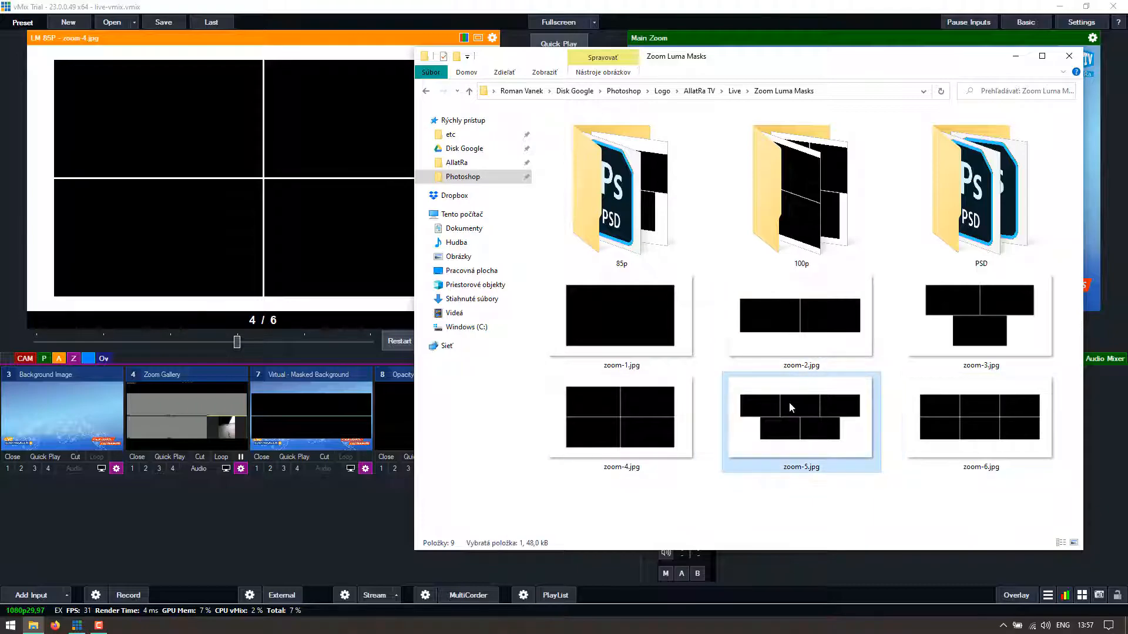
double_click(789, 402)
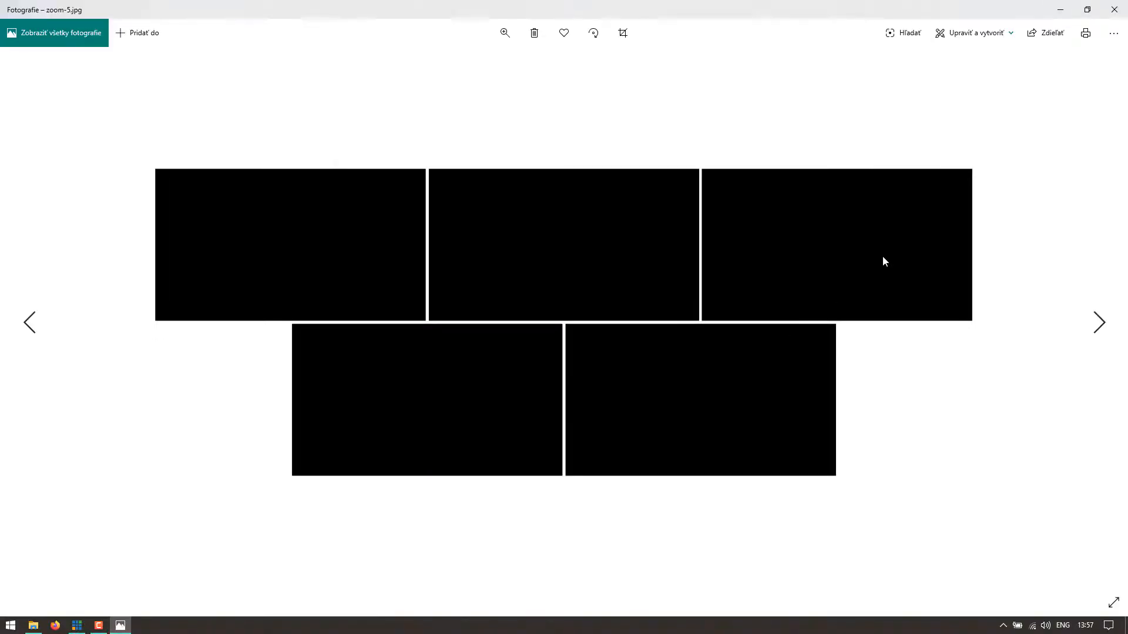
left_click(1114, 9)
left_click(316, 477)
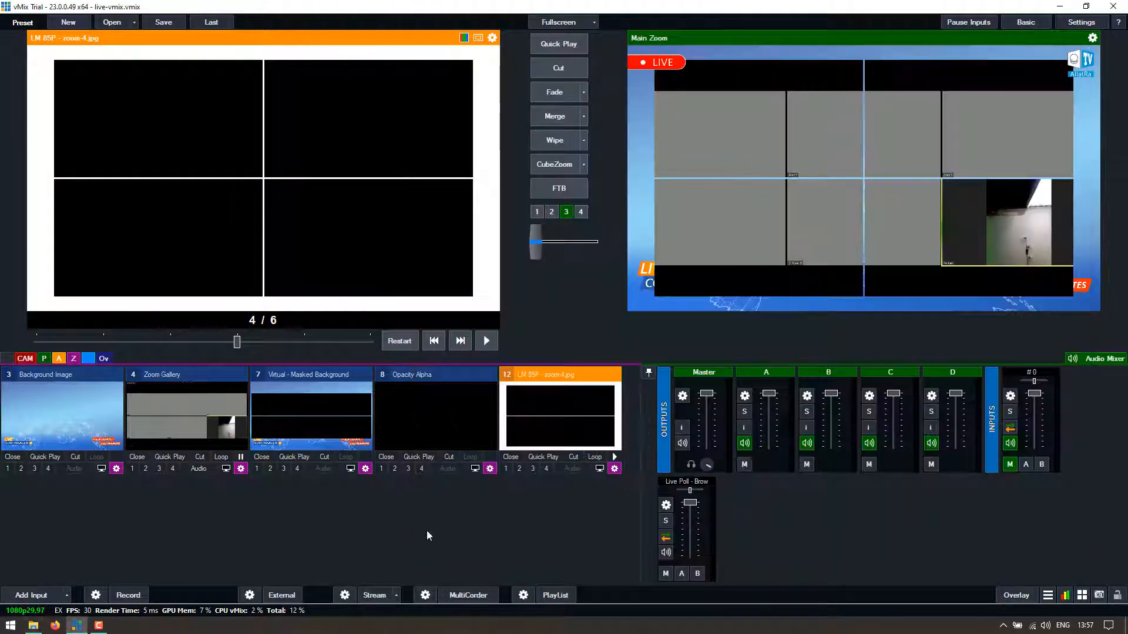
- Start a photo slideshow input from the 100p mask folder, then cancel it
left_click(44, 594)
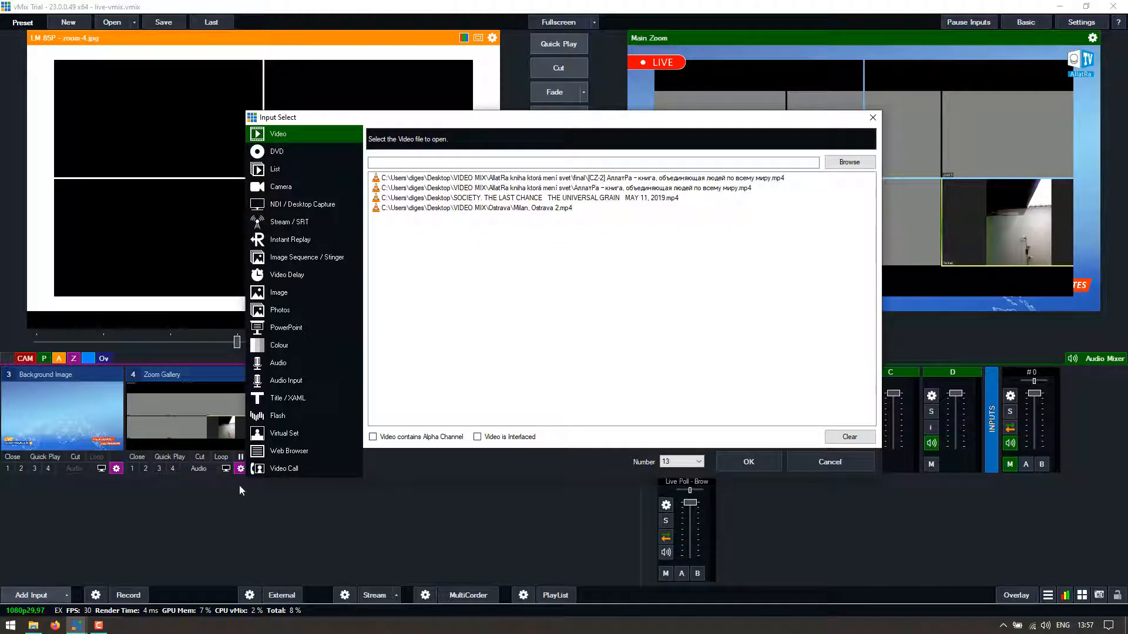
left_click(288, 312)
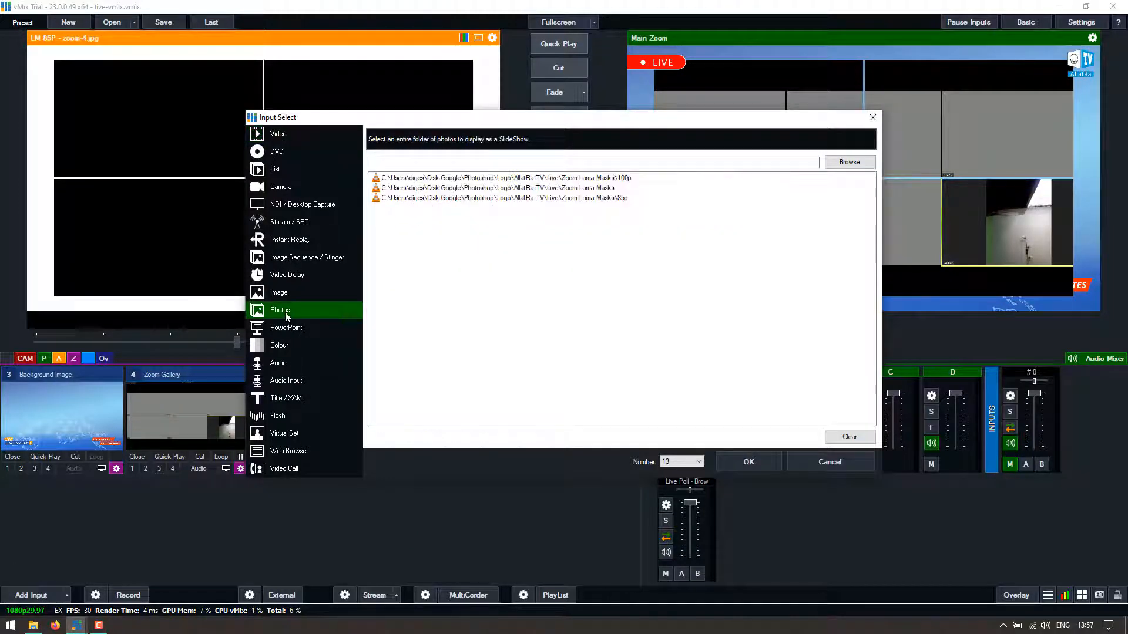
left_click(617, 178)
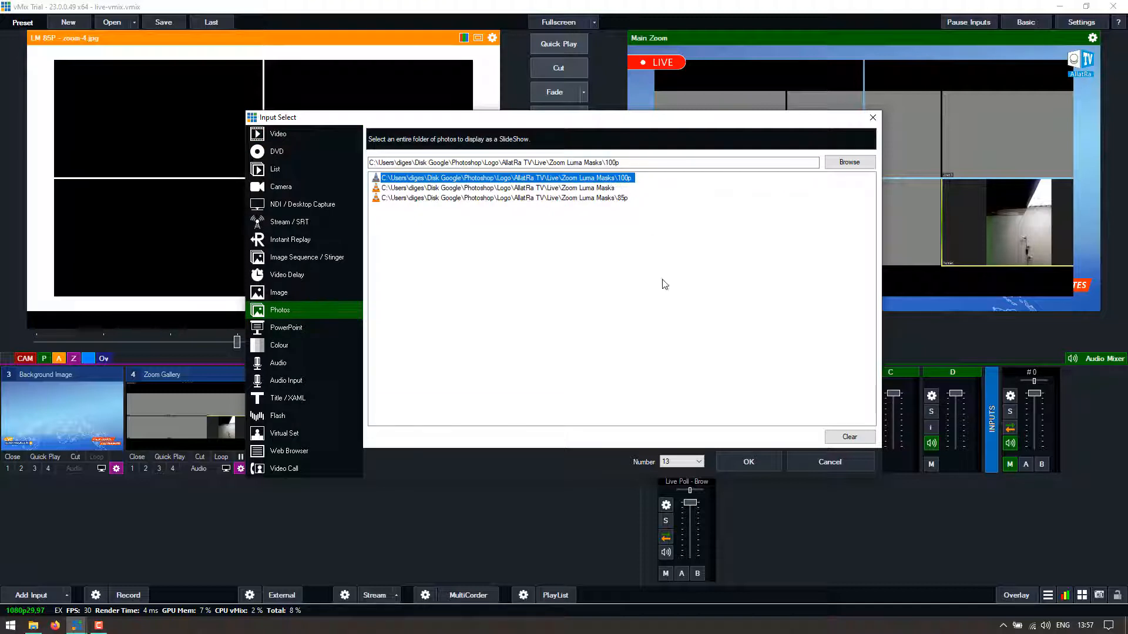
left_click(818, 463)
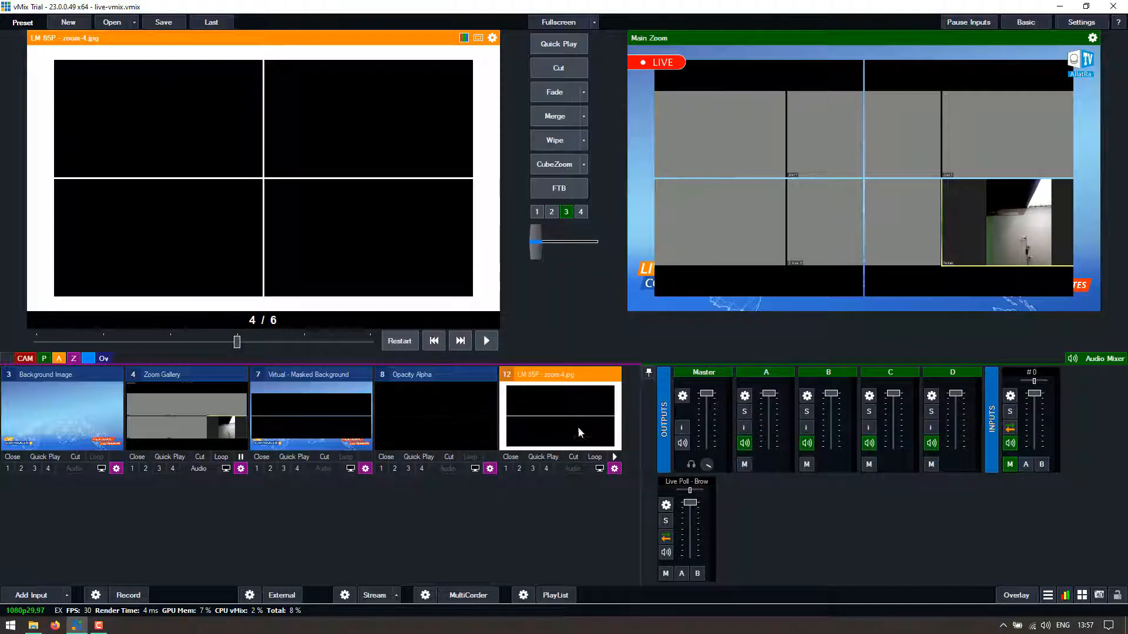
- Step the LM 85P mask slideshow through slides 3, 1 and 6 to 5, then preview Background Image
left_click(160, 340)
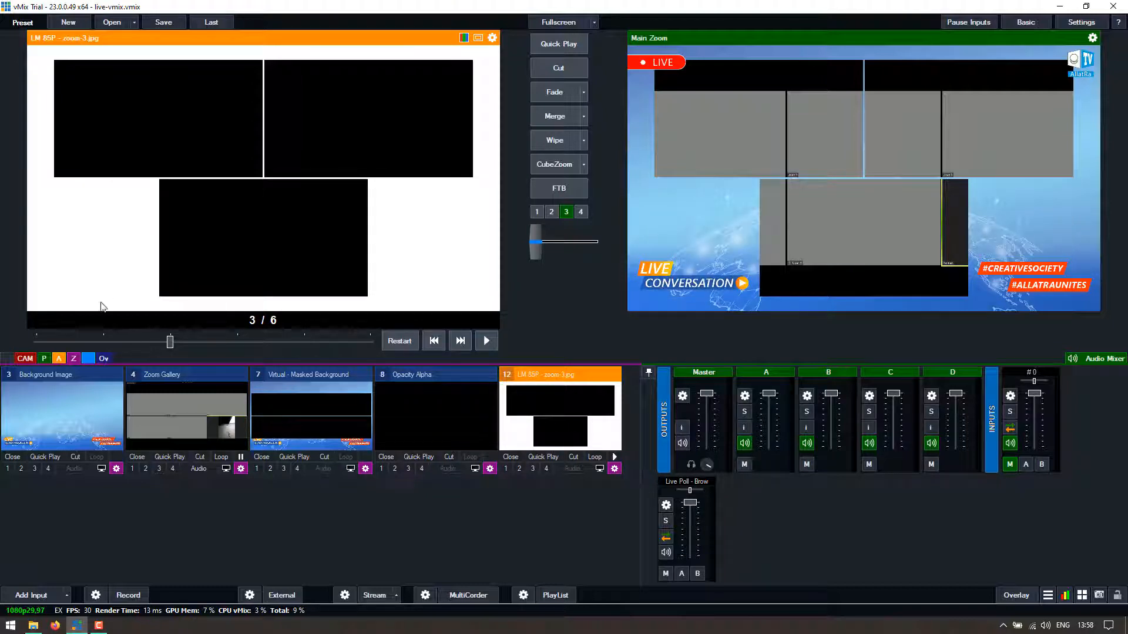
left_click(107, 340)
left_click(44, 342)
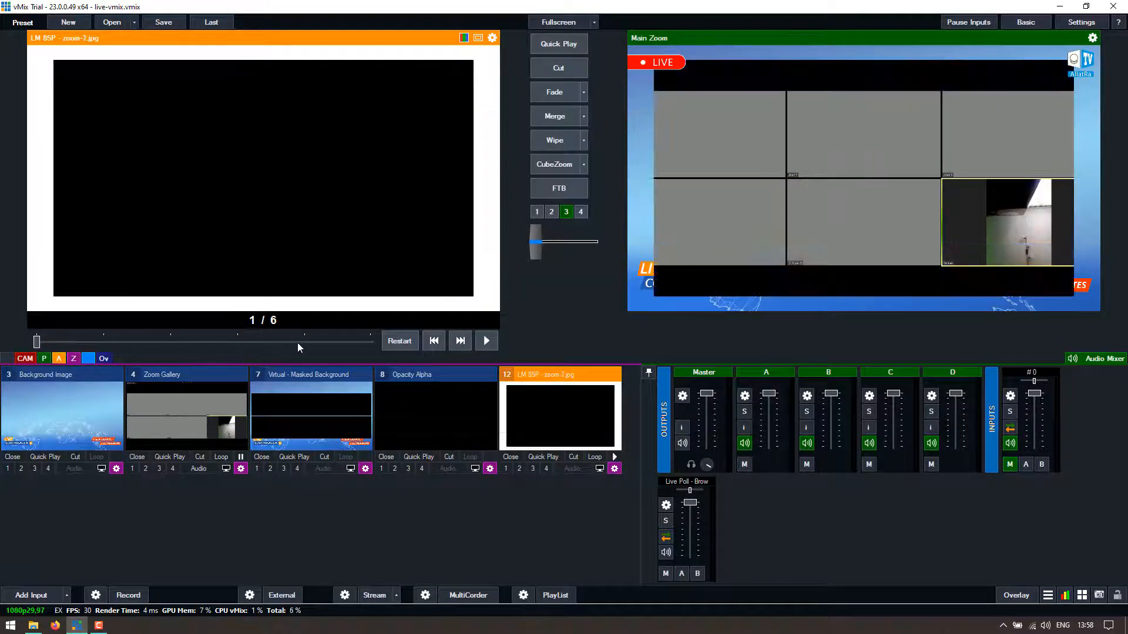
left_click(298, 343)
left_click(258, 339)
left_click(359, 342)
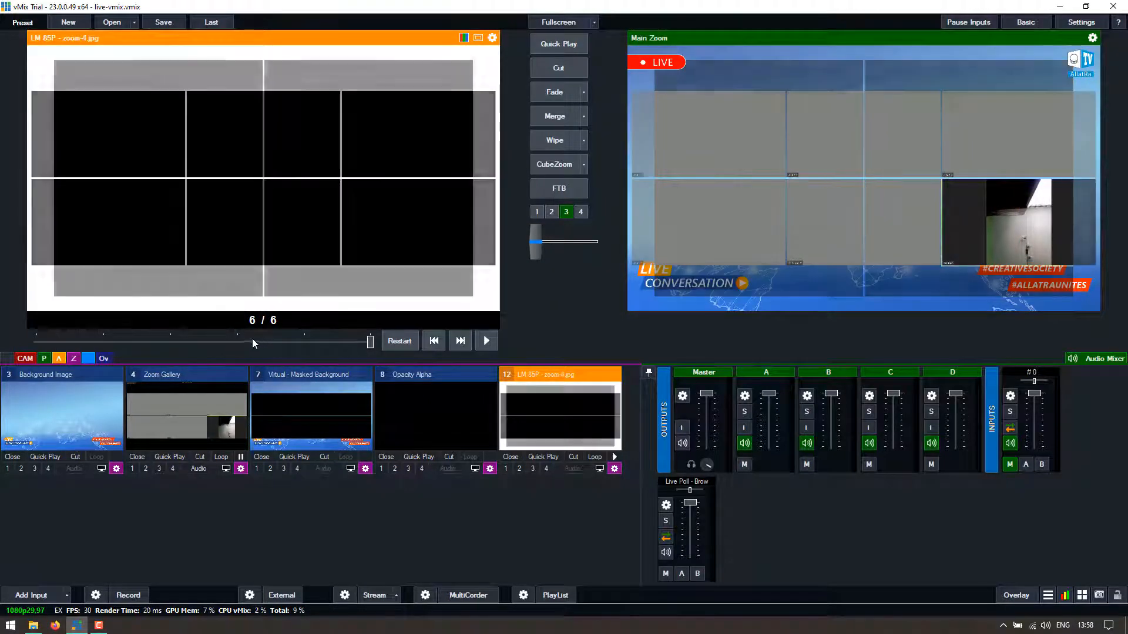
left_click(298, 343)
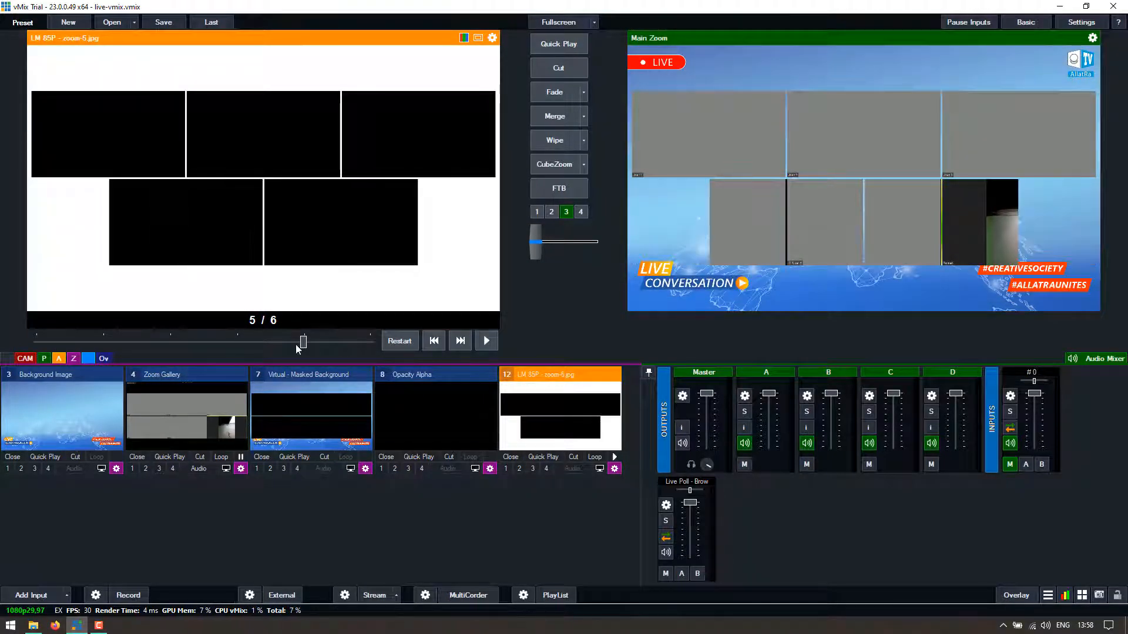
left_click(53, 415)
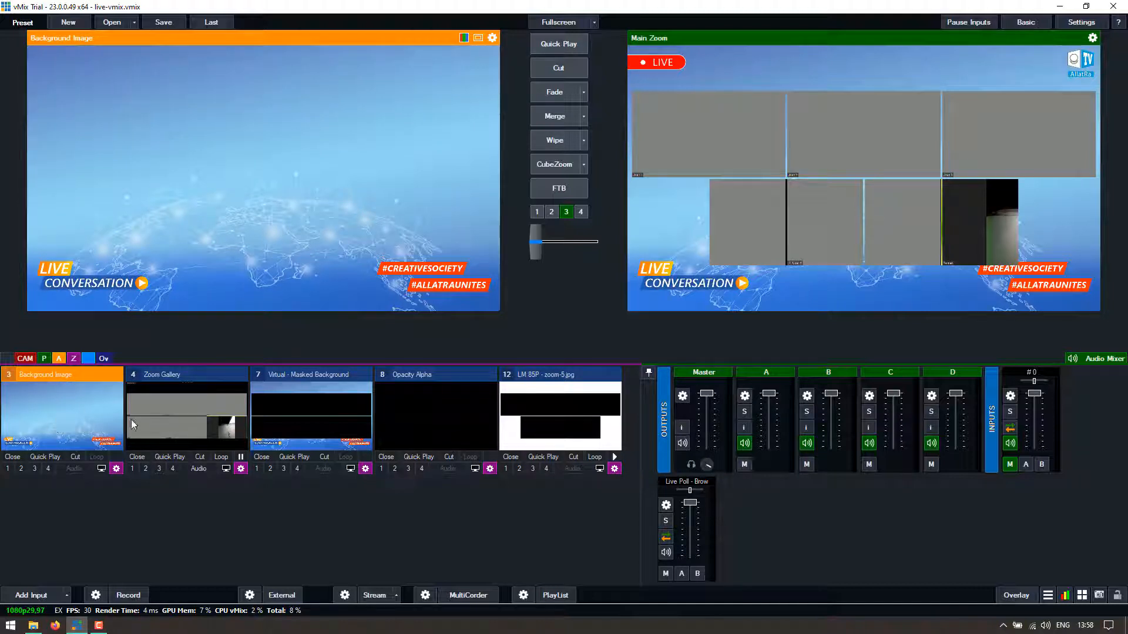
- Preview input 7 Virtual - Masked Background and confirm its Colour Key Key/Fill input is 12 LM 85P
right_click(116, 468)
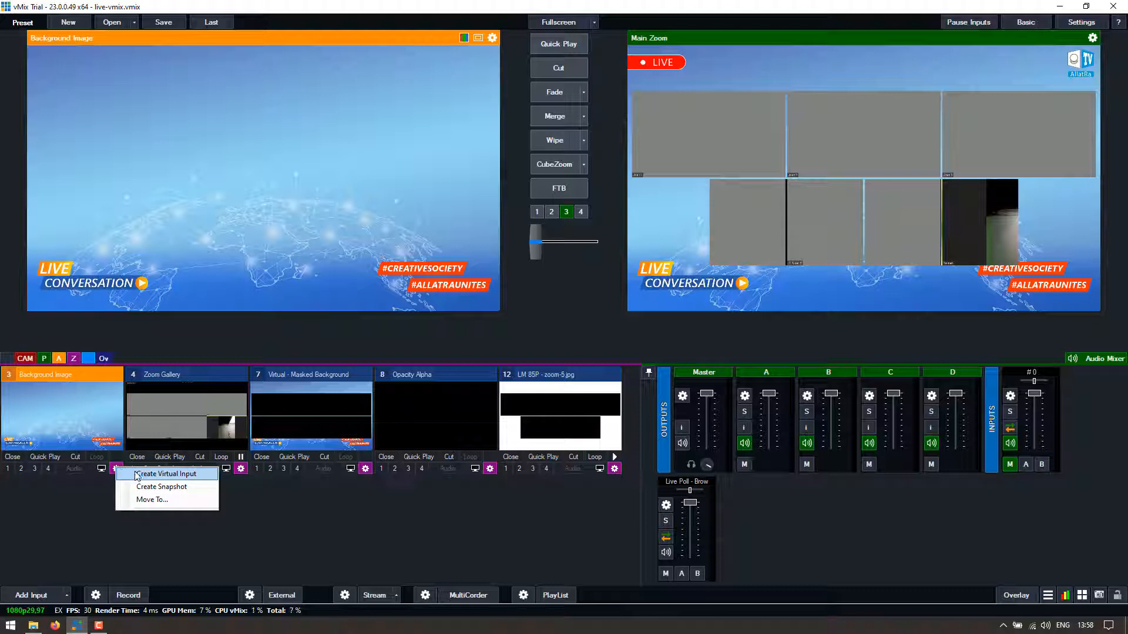
left_click(288, 506)
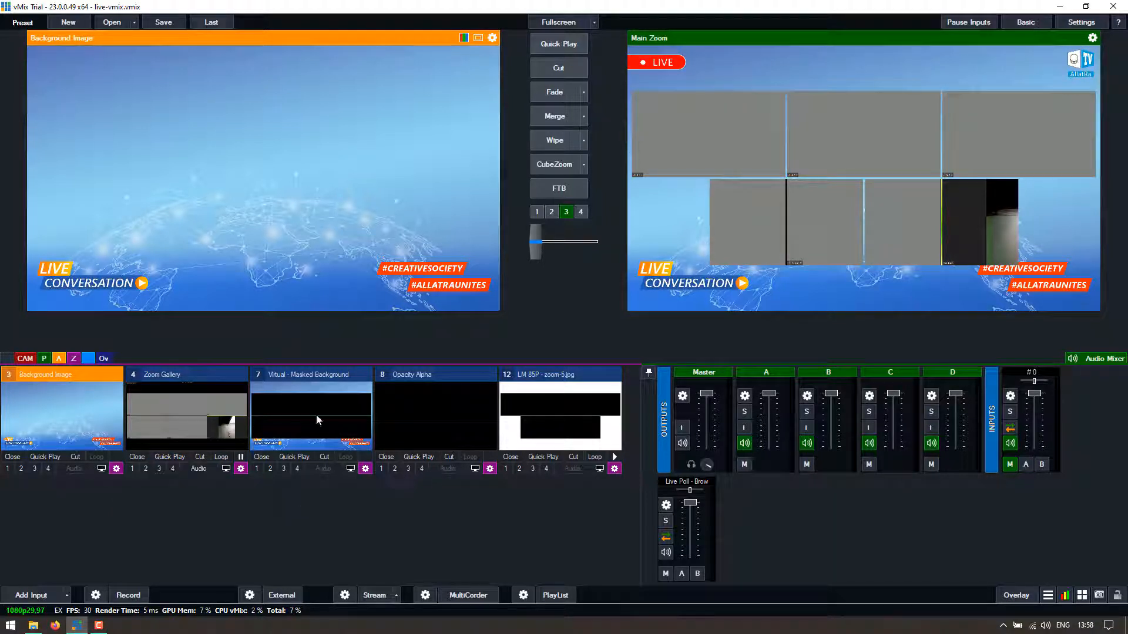
left_click(294, 374)
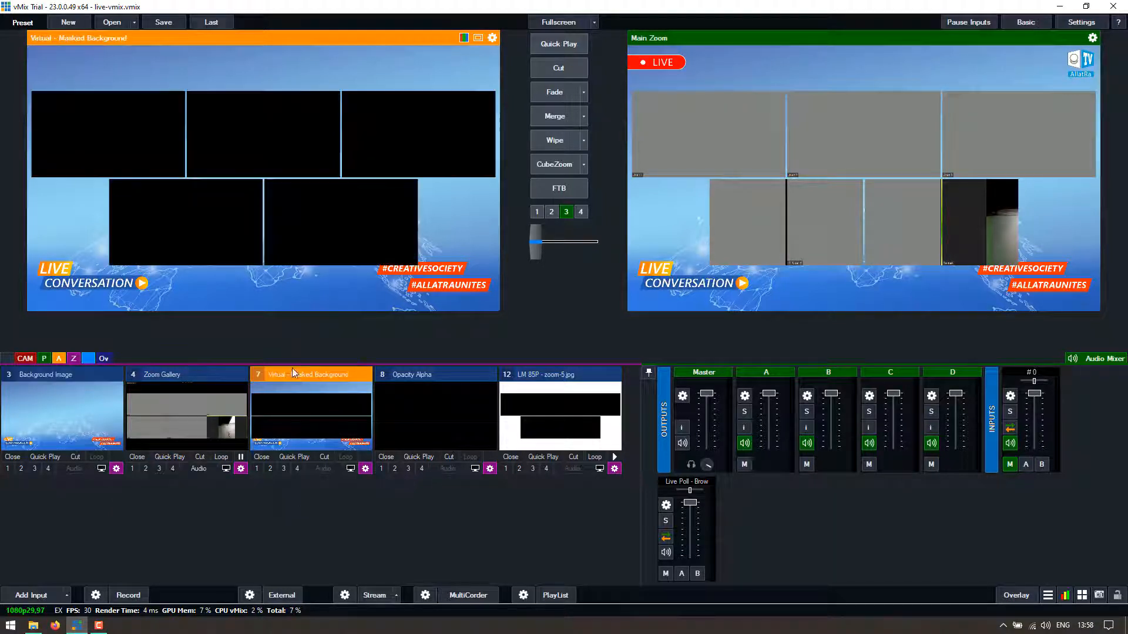
left_click(364, 469)
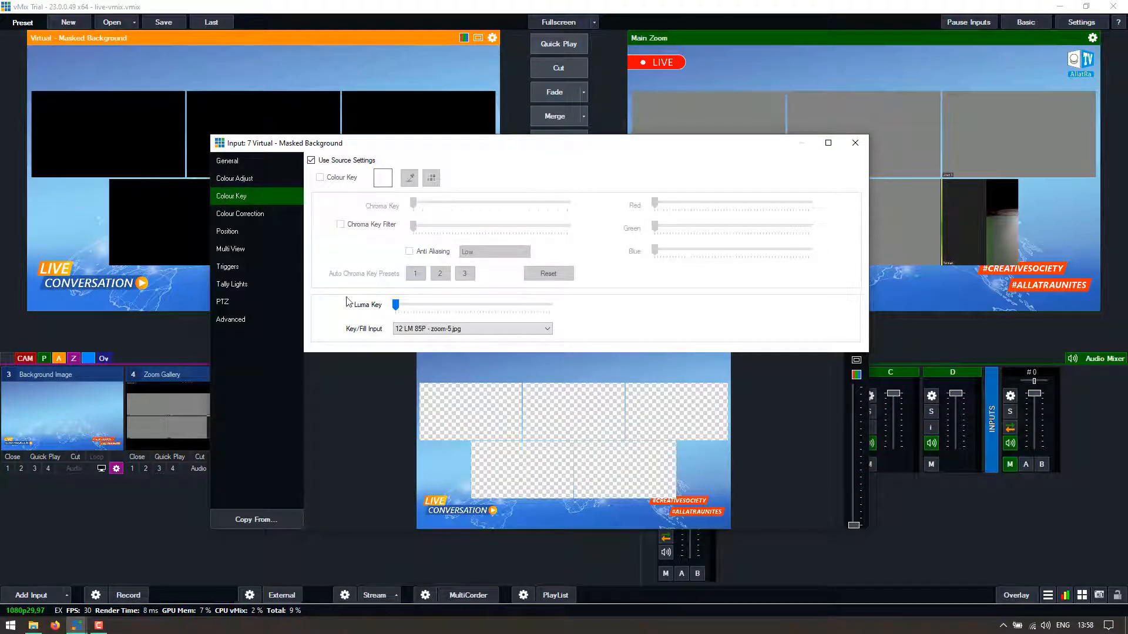
left_click(424, 331)
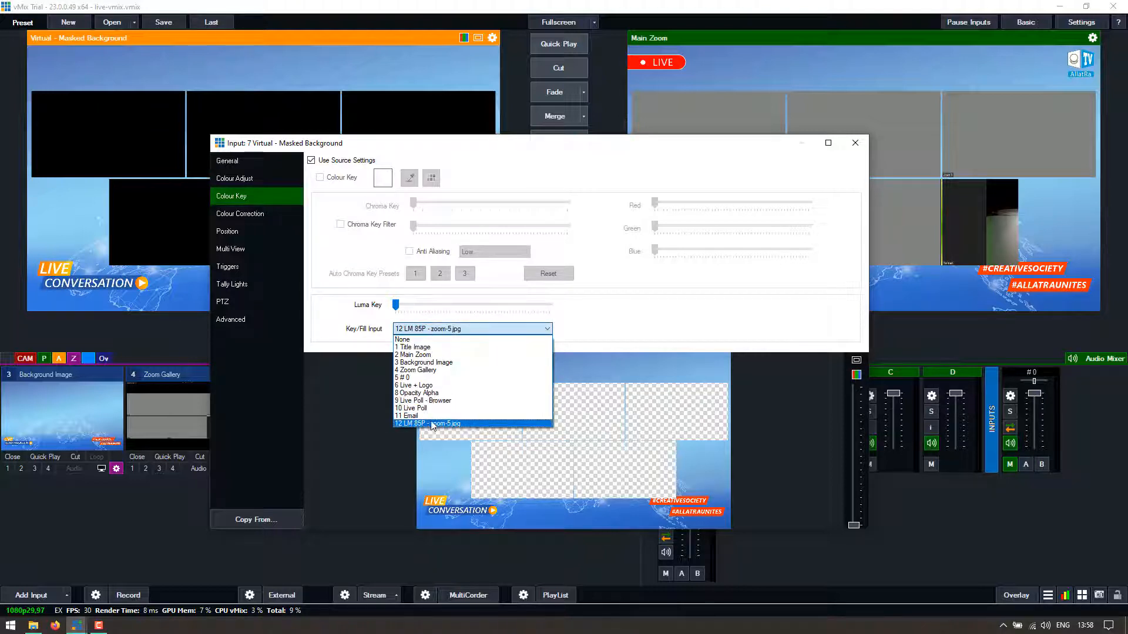
left_click(435, 424)
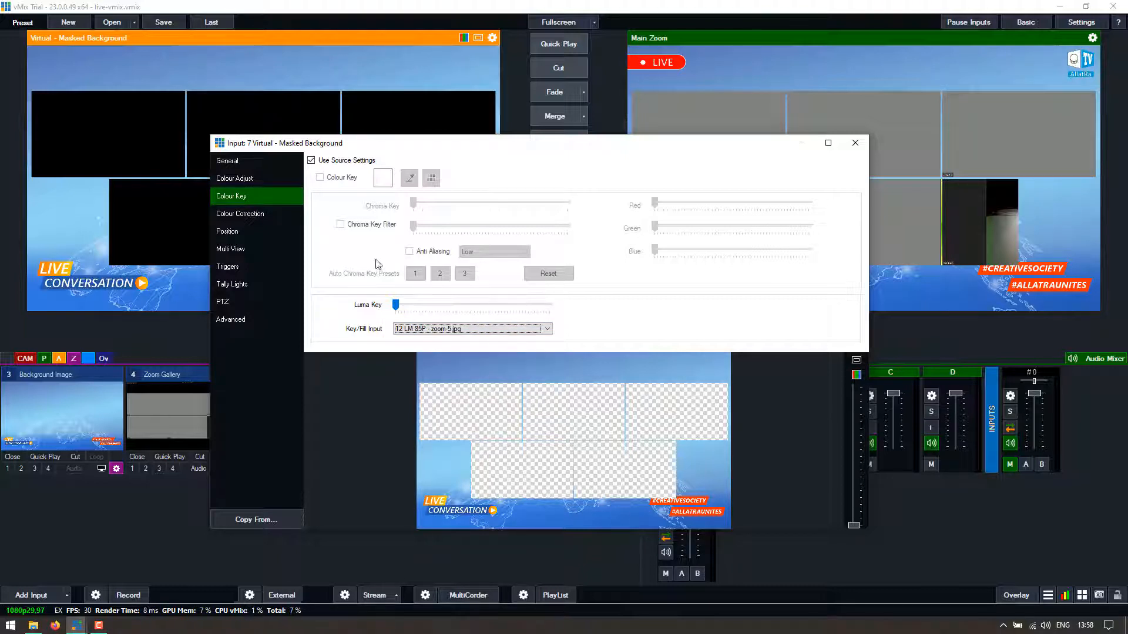
left_click(855, 143)
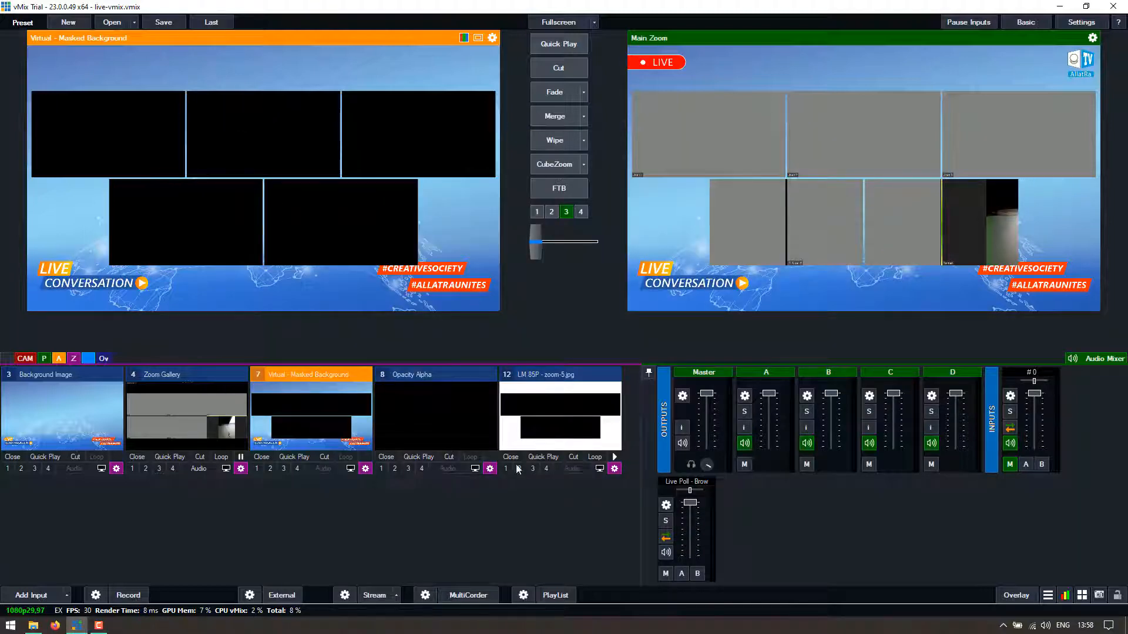
- Advance the LM 85P mask slideshow from slide 3 through 4 to 6 of 6 (zoom-6.jpg)
left_click(588, 418)
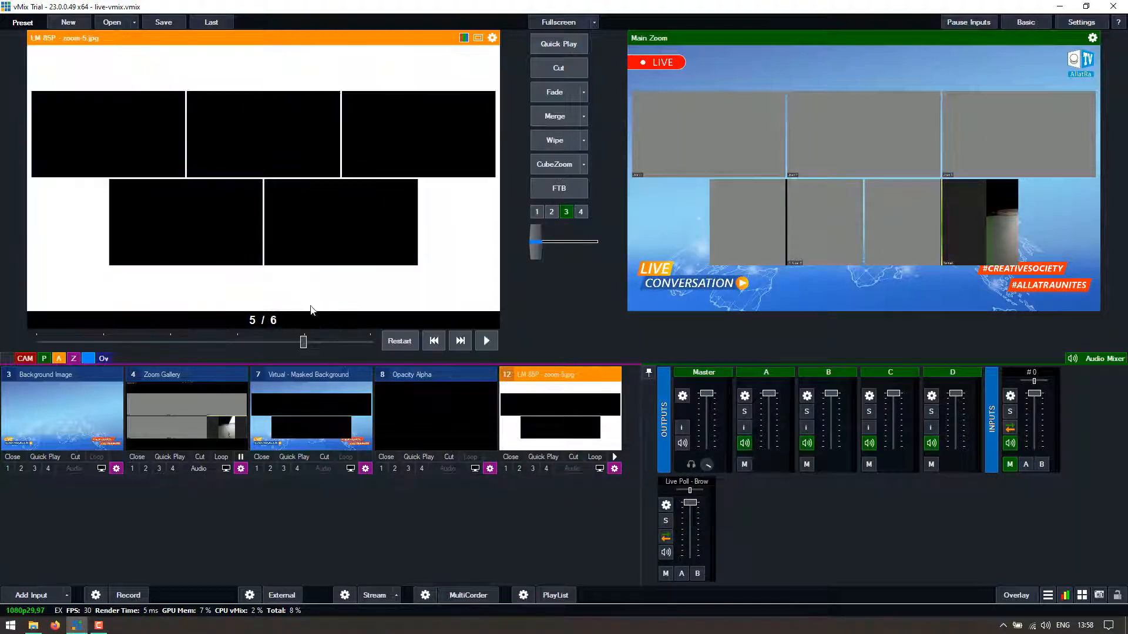
left_click(173, 338)
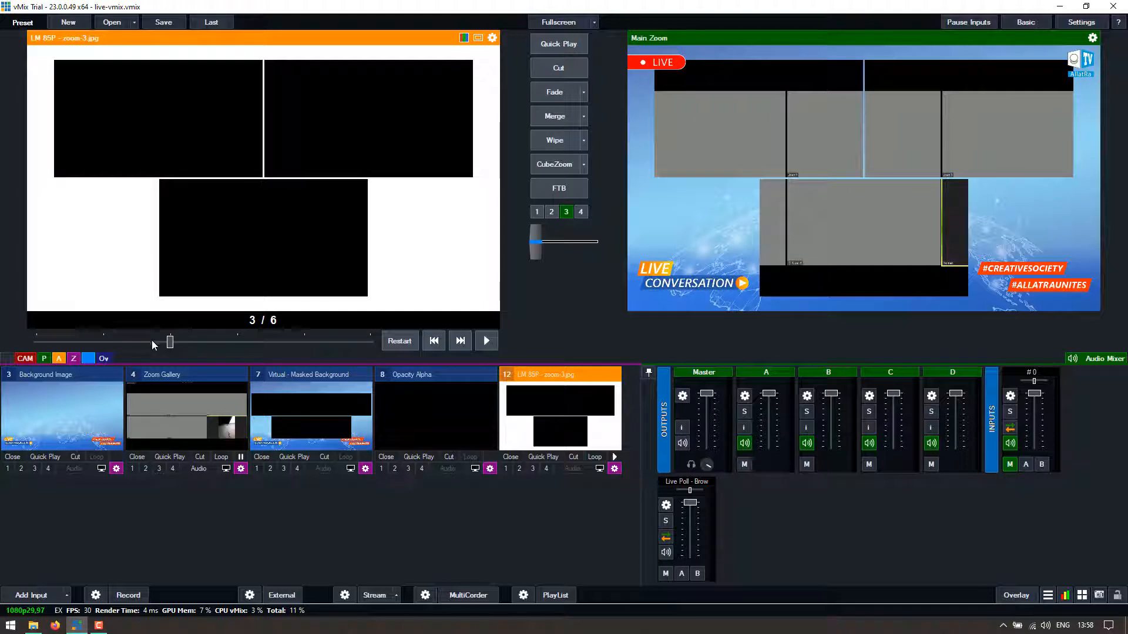
left_click(322, 414)
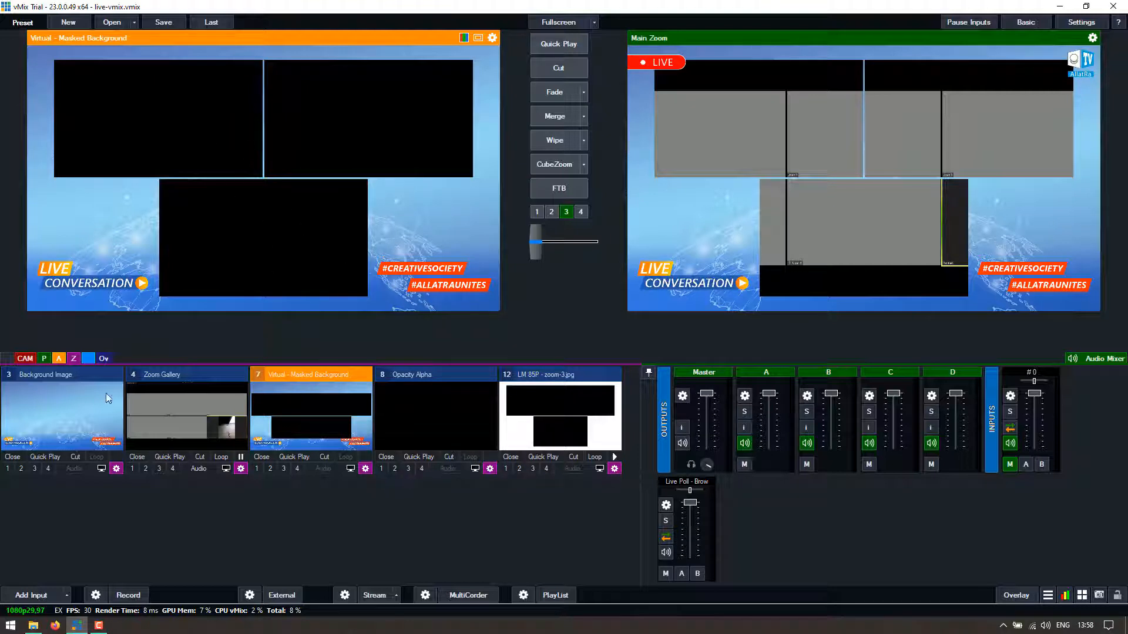
left_click(561, 427)
left_click(290, 341)
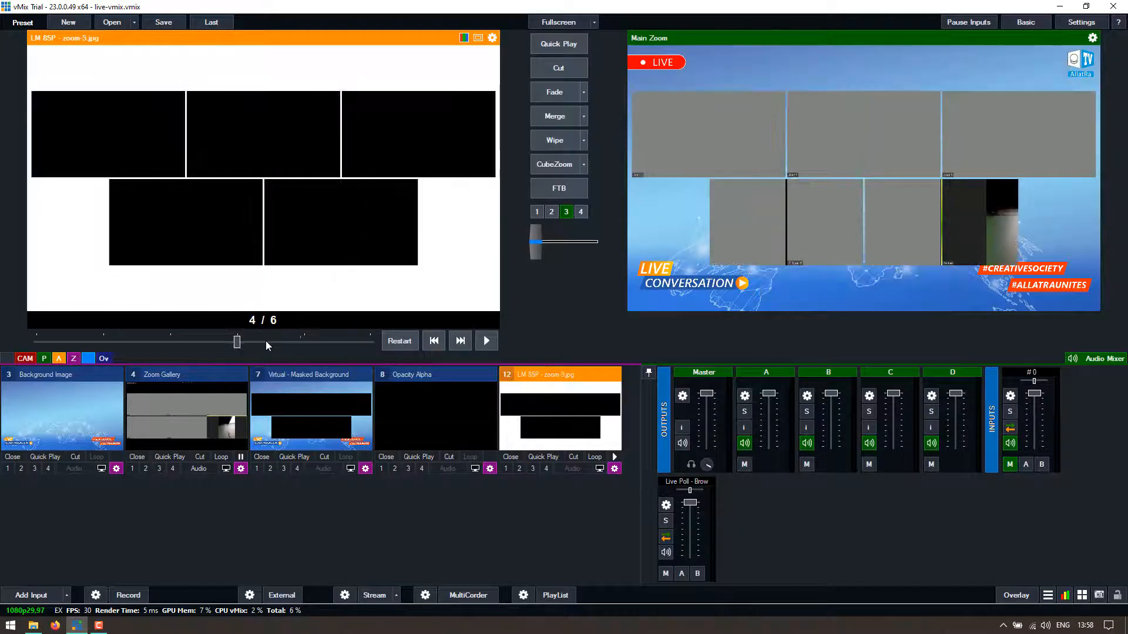
left_click(360, 343)
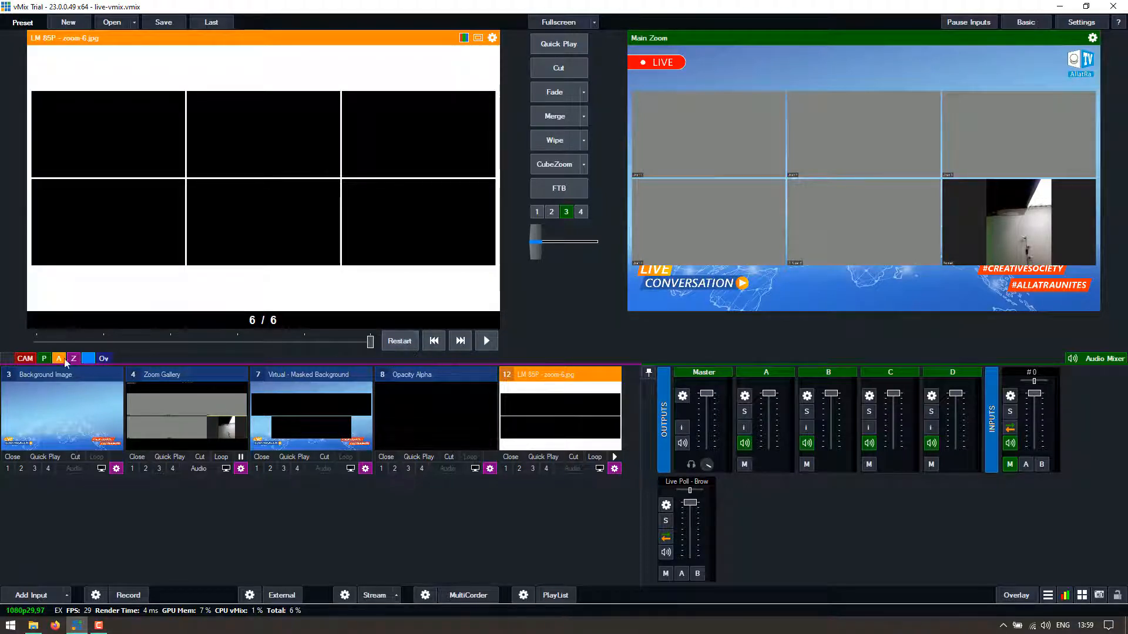
left_click(26, 357)
- Preview Main Zoom and toggle its Masked Background Multi View layer off and back on
left_click(180, 403)
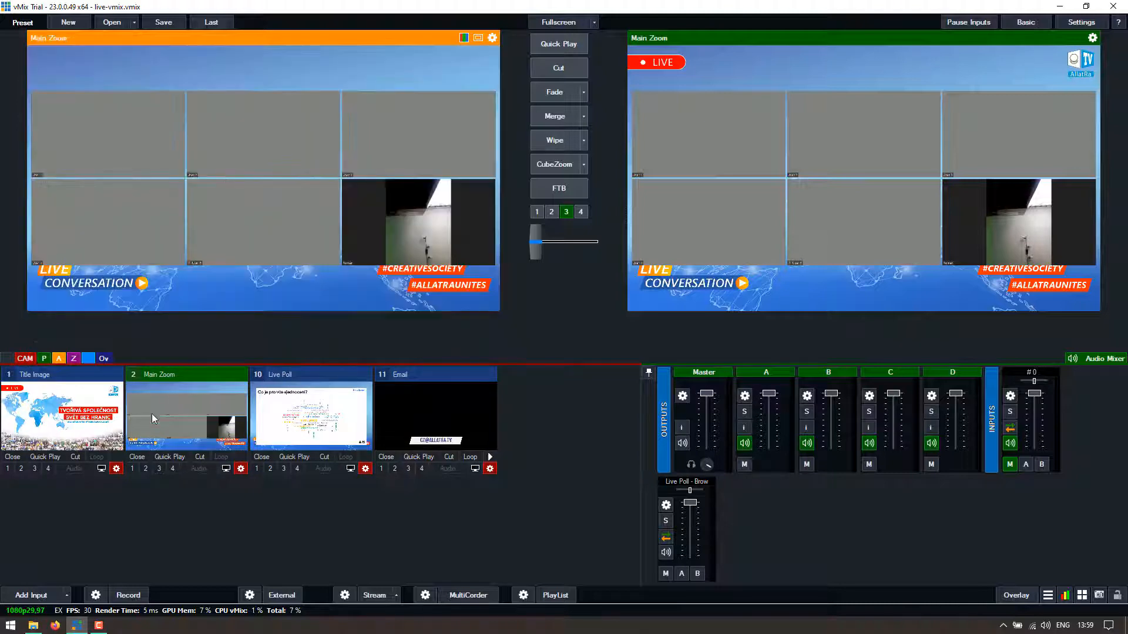
left_click(240, 469)
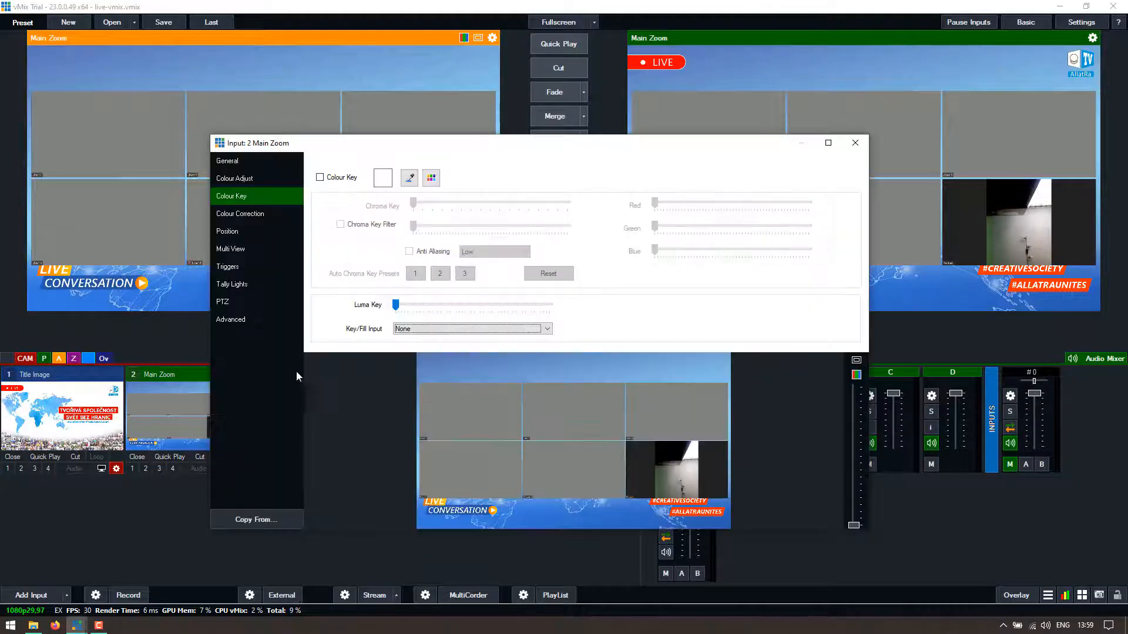
left_click_drag(354, 147, 479, 147)
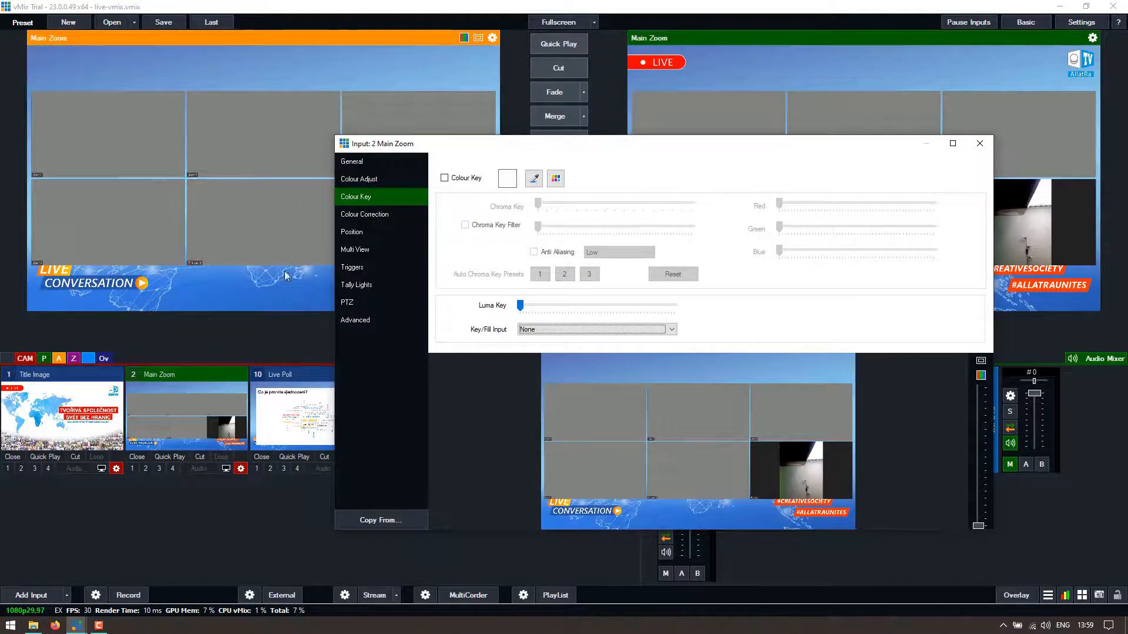
left_click(370, 231)
left_click(369, 249)
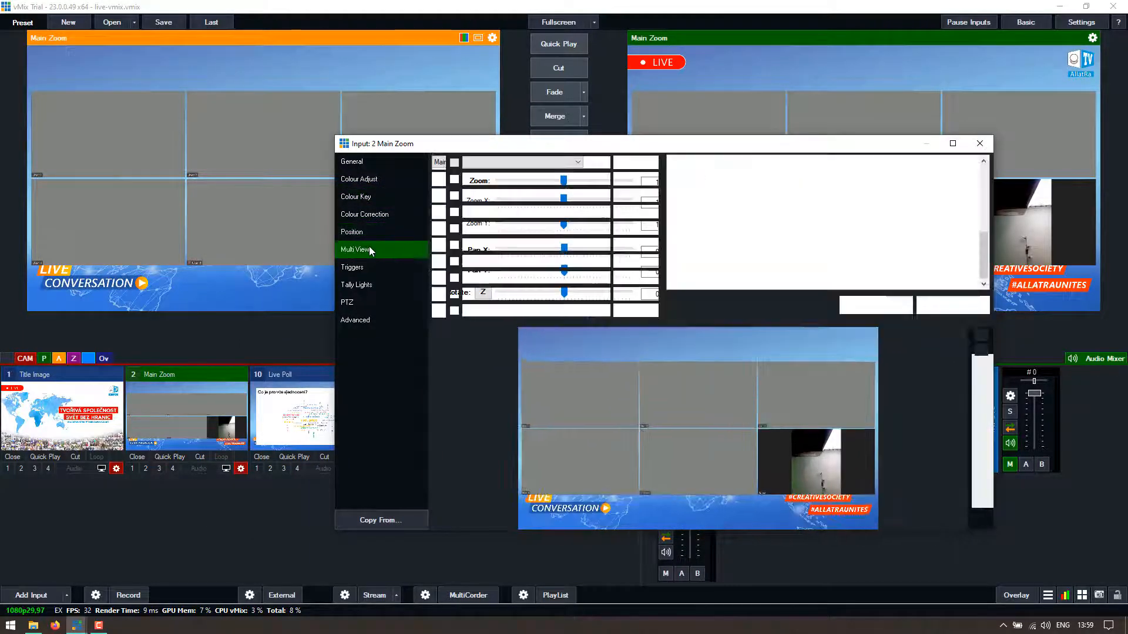
left_click(454, 178)
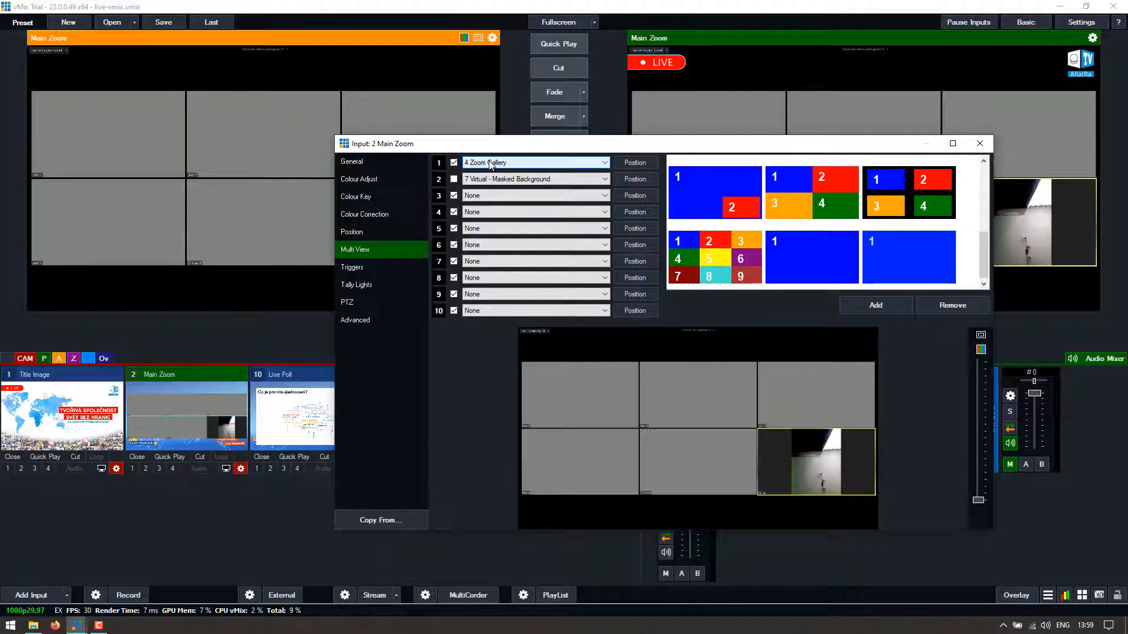
left_click(454, 179)
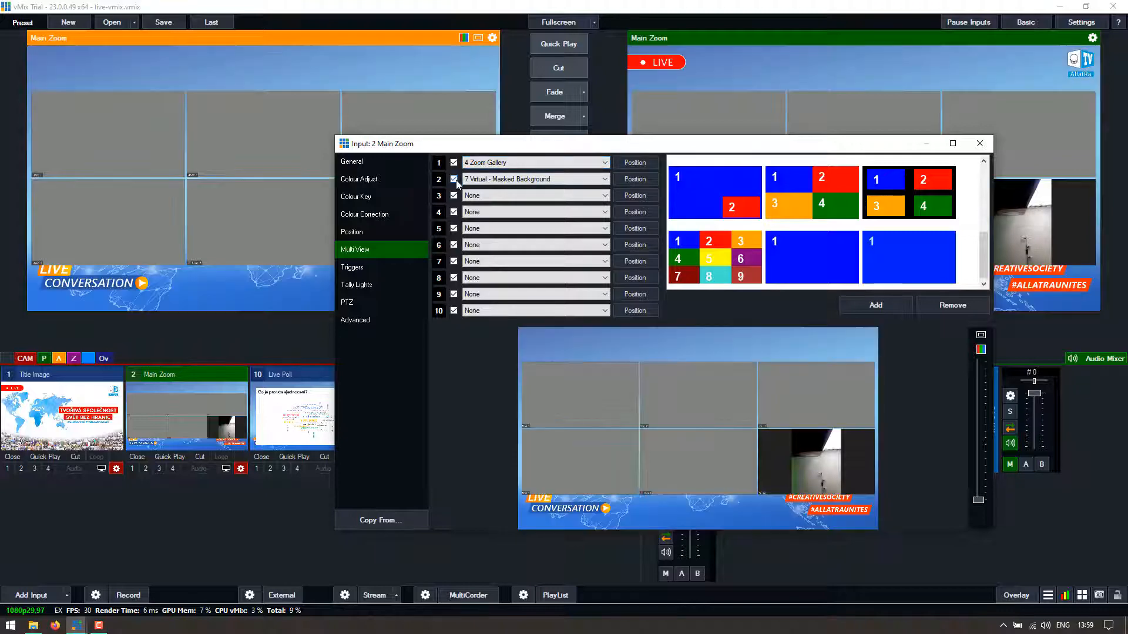
left_click(979, 144)
left_click(73, 358)
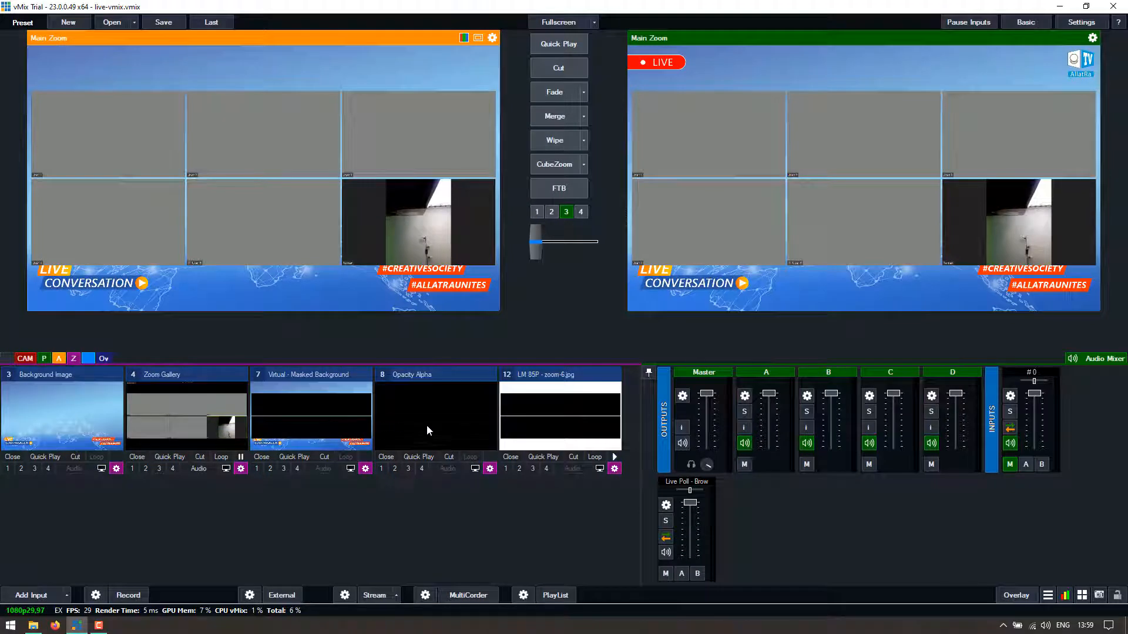
- Preview input 12 LM 85P and step its slides through 4, 3 and 5 to 6 of 6
left_click(548, 422)
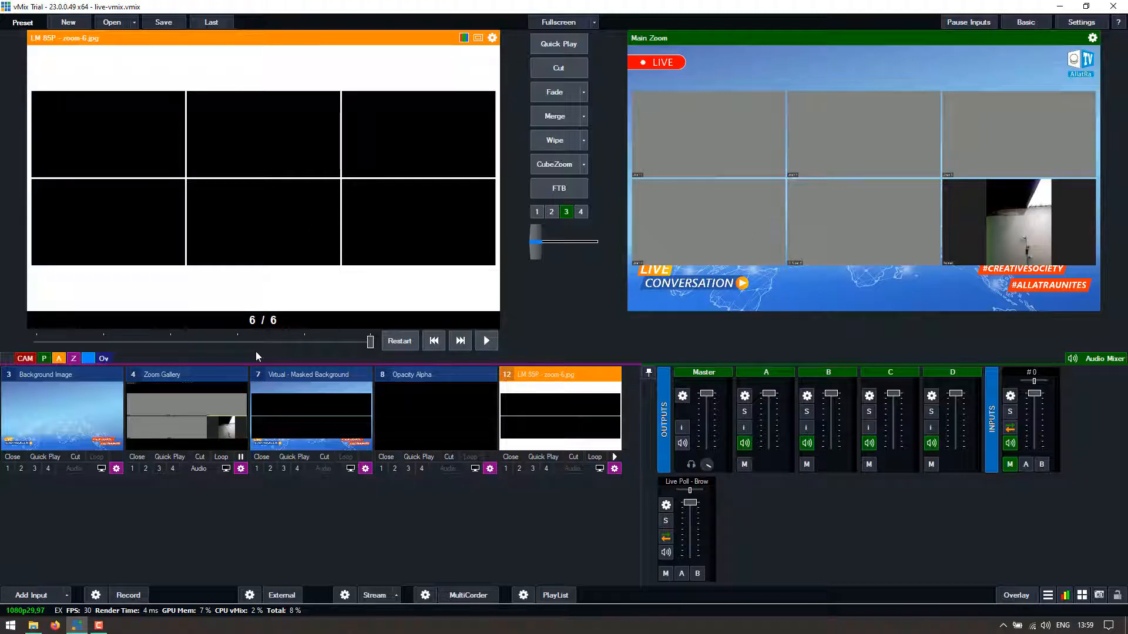
left_click(190, 341)
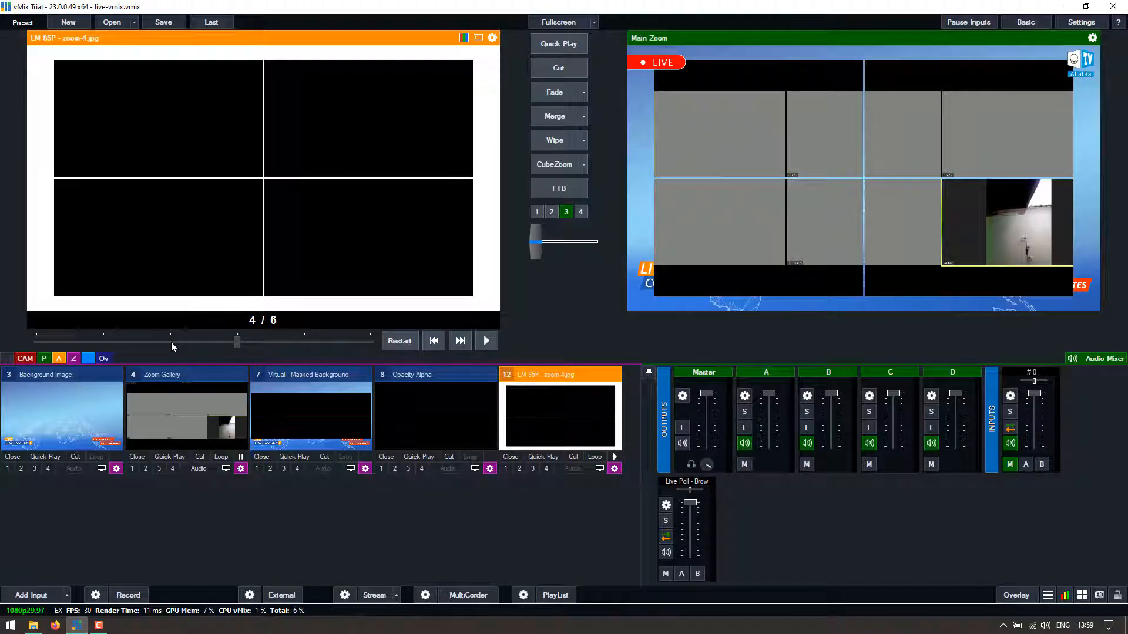
left_click(171, 342)
left_click(303, 342)
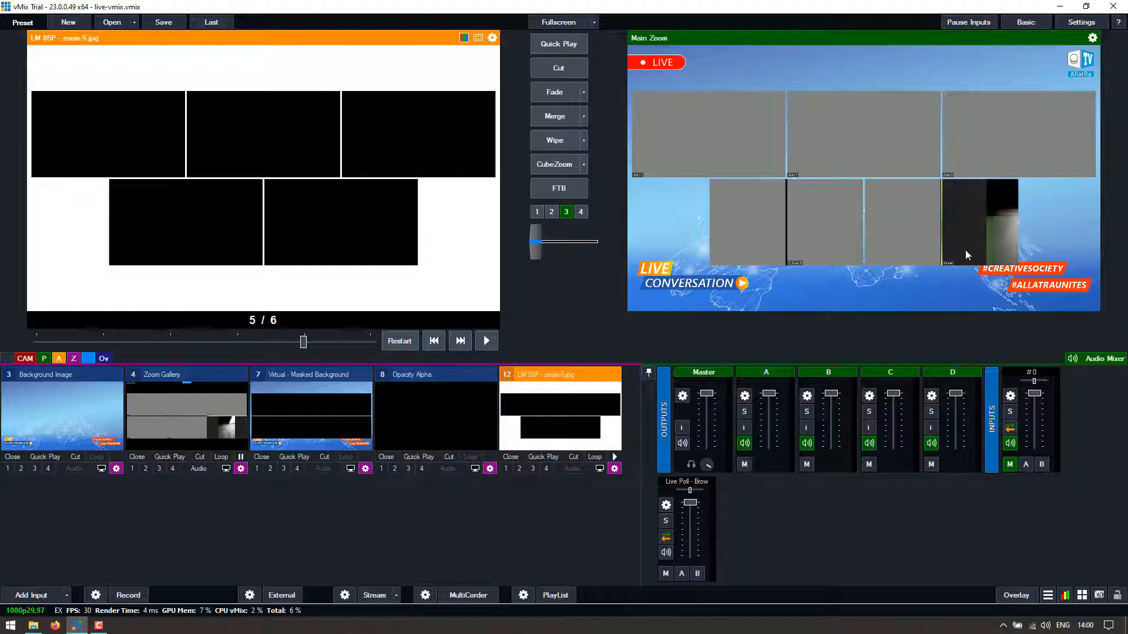
left_click(369, 342)
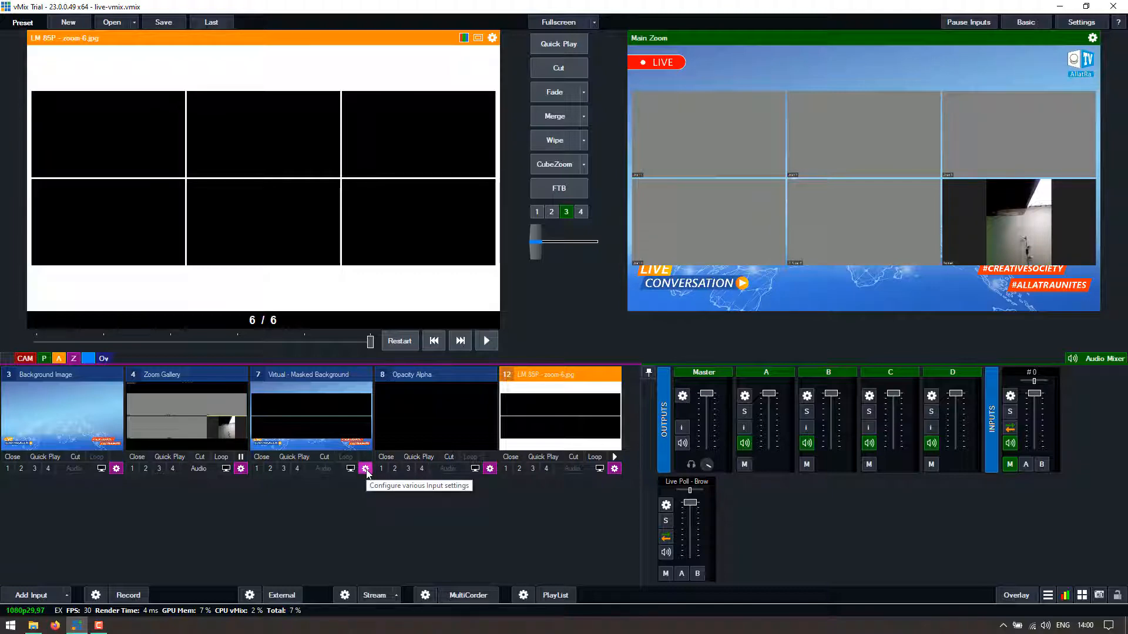
- Open input 8 Opacity Alpha's settings and check its Colour Key Key/Fill input
left_click(490, 468)
left_click_drag(629, 148, 373, 164)
left_click_drag(743, 346, 682, 345)
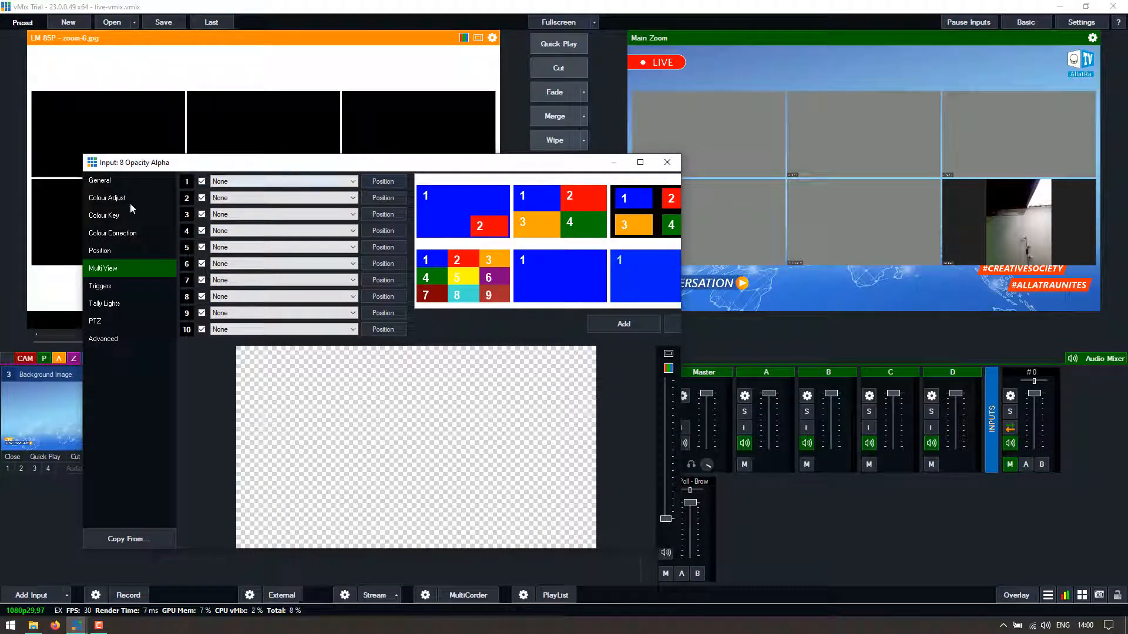
left_click_drag(144, 162, 135, 147)
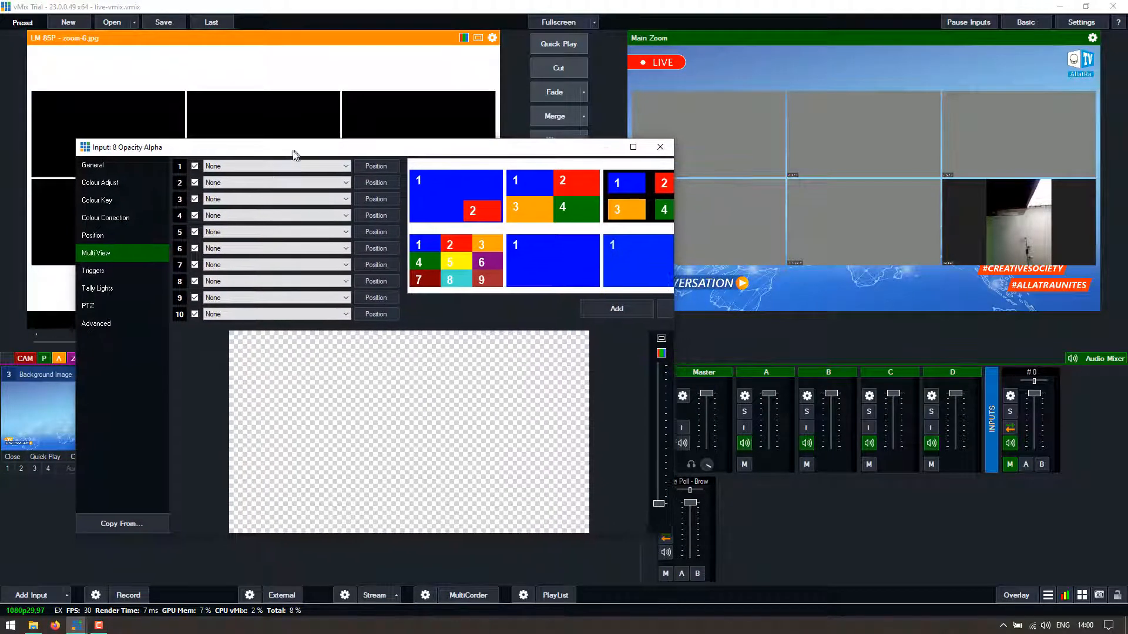
left_click(101, 201)
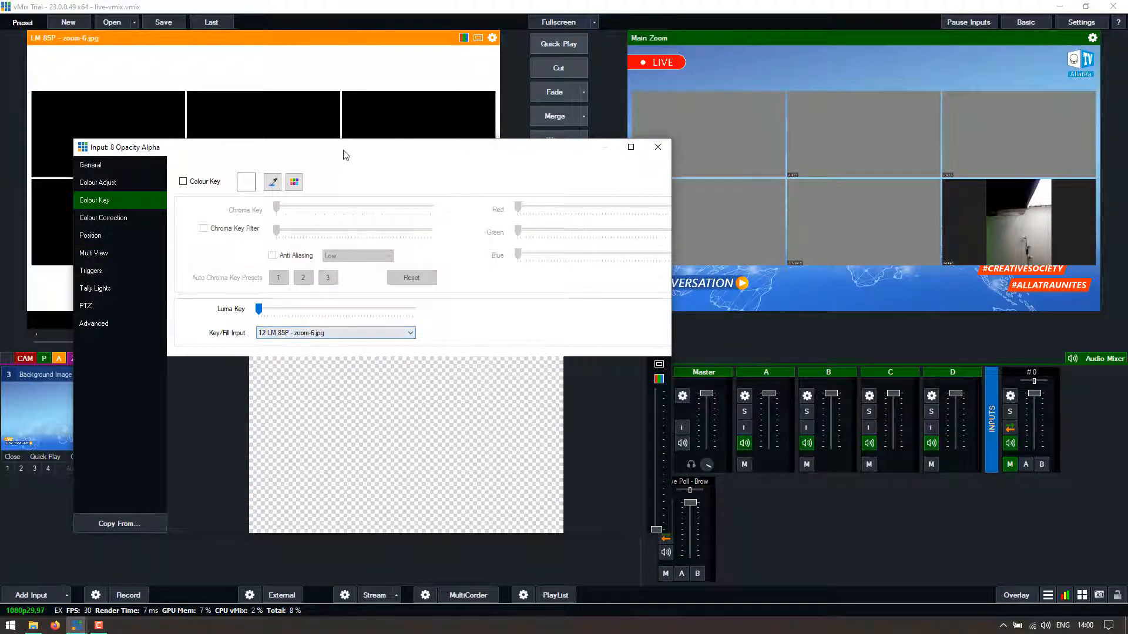
left_click_drag(344, 153, 847, 192)
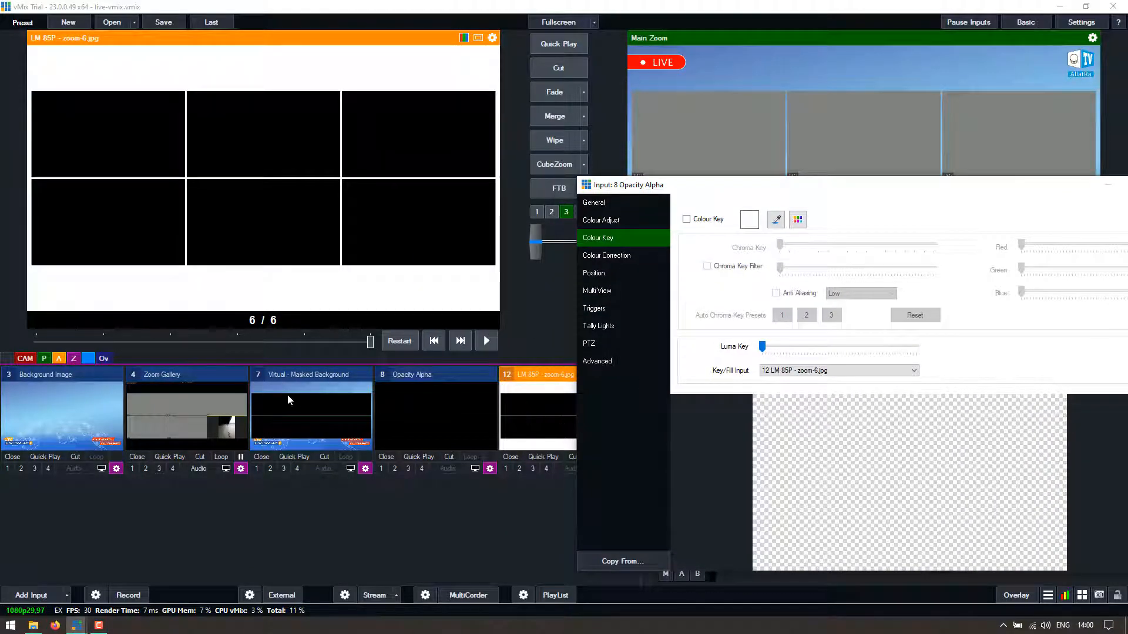
left_click_drag(730, 188, 229, 144)
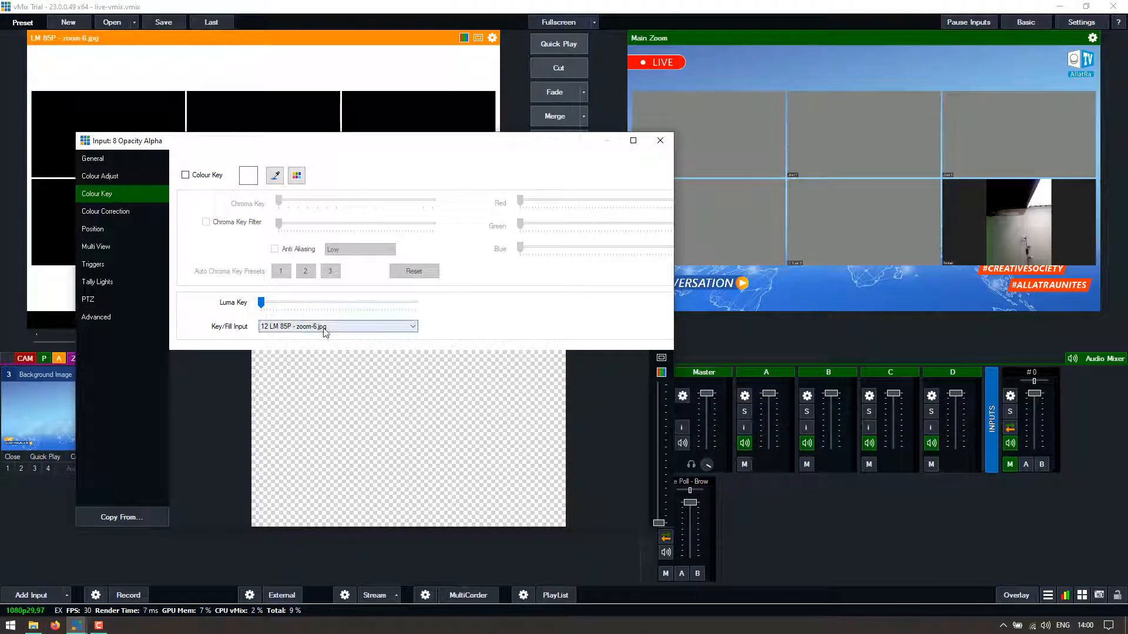
- Raise Opacity Alpha's Colour Adjust alpha to 131 and close the settings
left_click(100, 177)
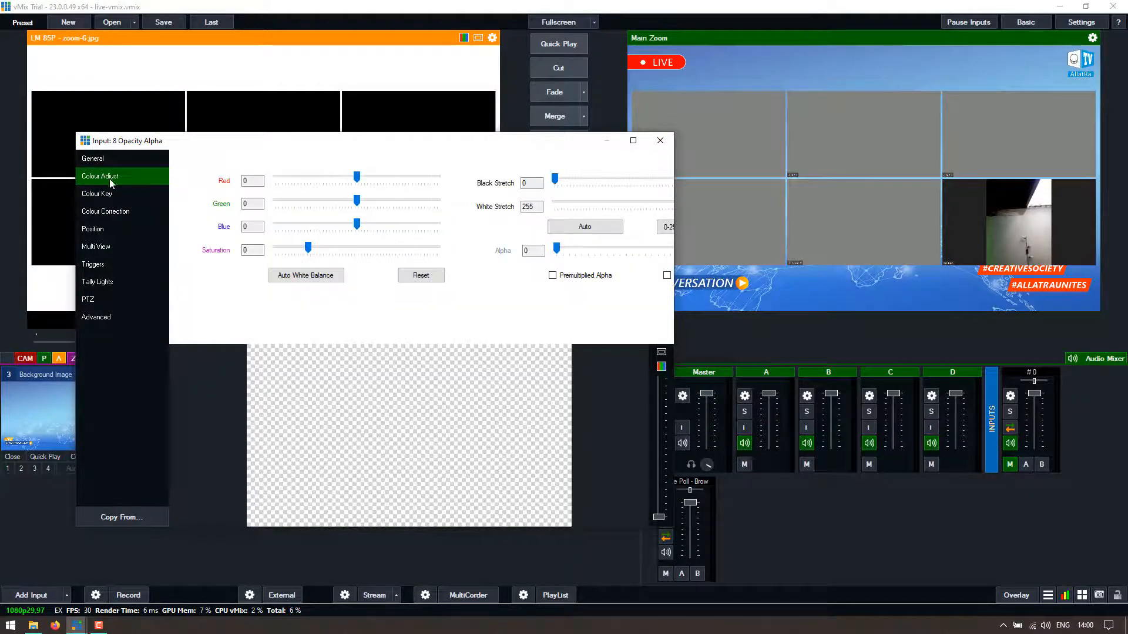
left_click_drag(673, 246, 757, 247)
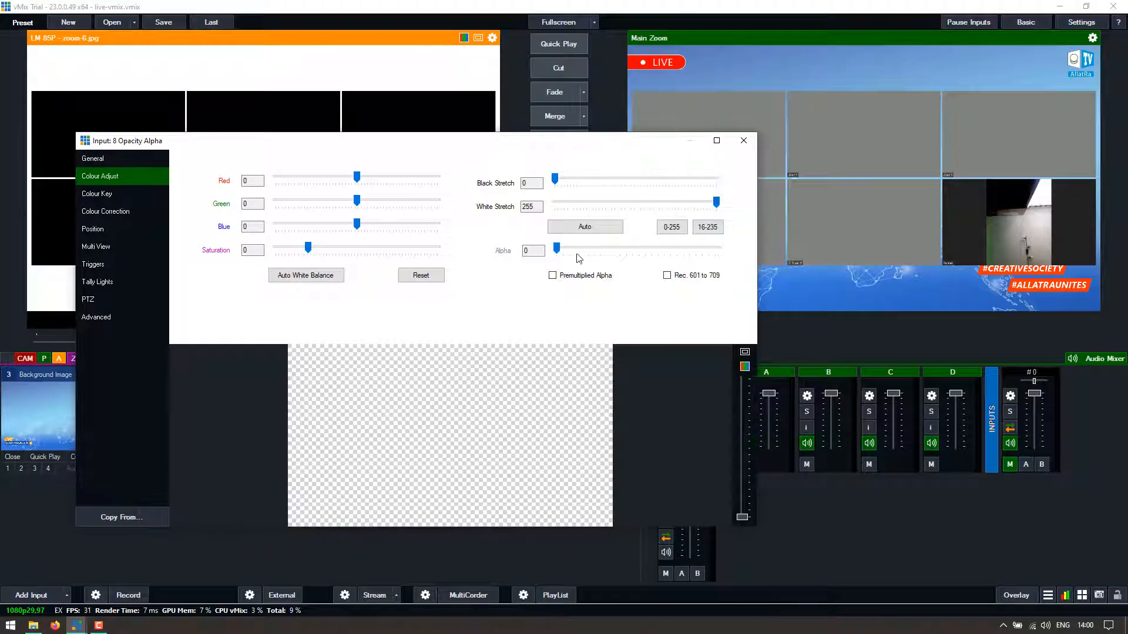
mouse_move(629, 254)
left_mouse_down()
mouse_move(722, 254)
mouse_move(596, 253)
mouse_move(716, 254)
mouse_move(604, 252)
mouse_move(639, 254)
left_mouse_up()
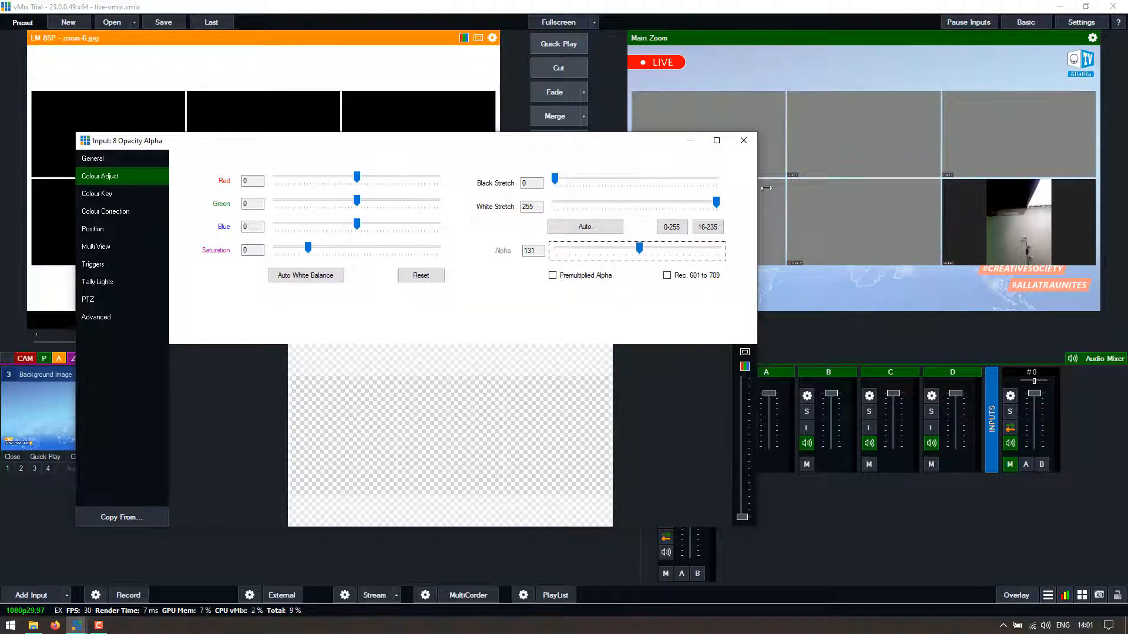
left_click(743, 141)
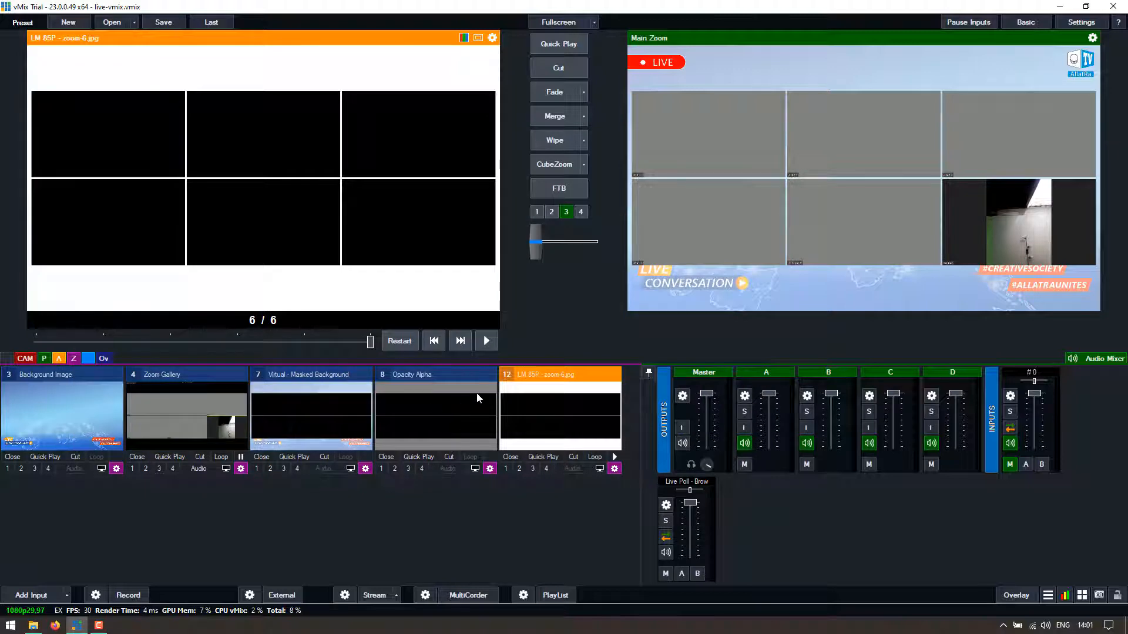
- Keep 8 Opacity Alpha as Masked Background's first Multi View layer and enable it
left_click(365, 468)
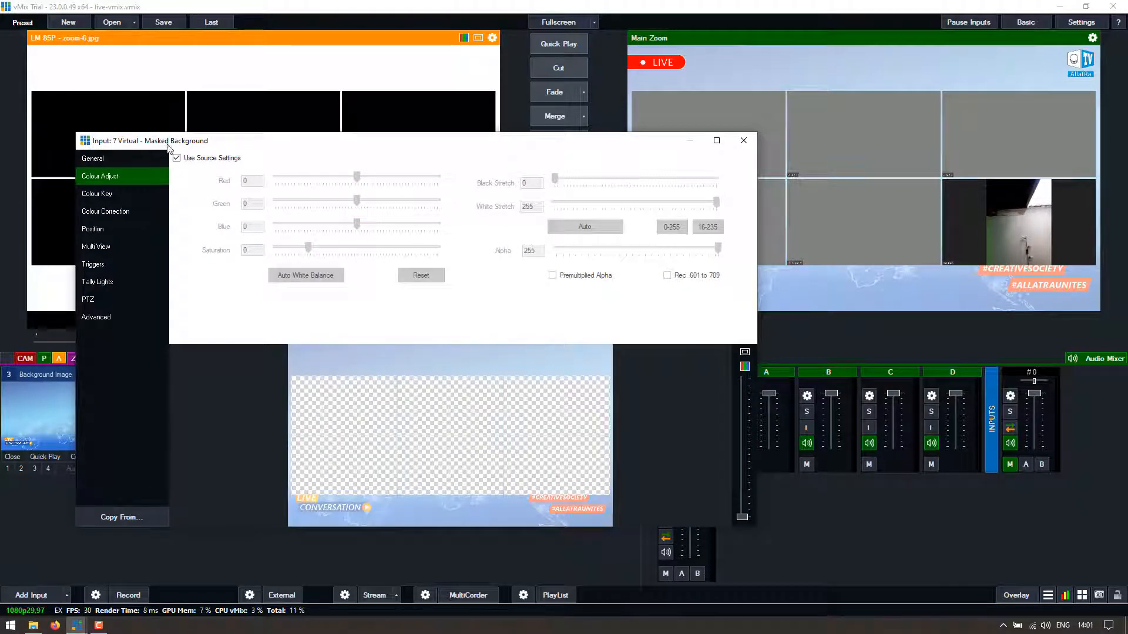
left_click_drag(187, 146, 198, 137)
left_click(118, 238)
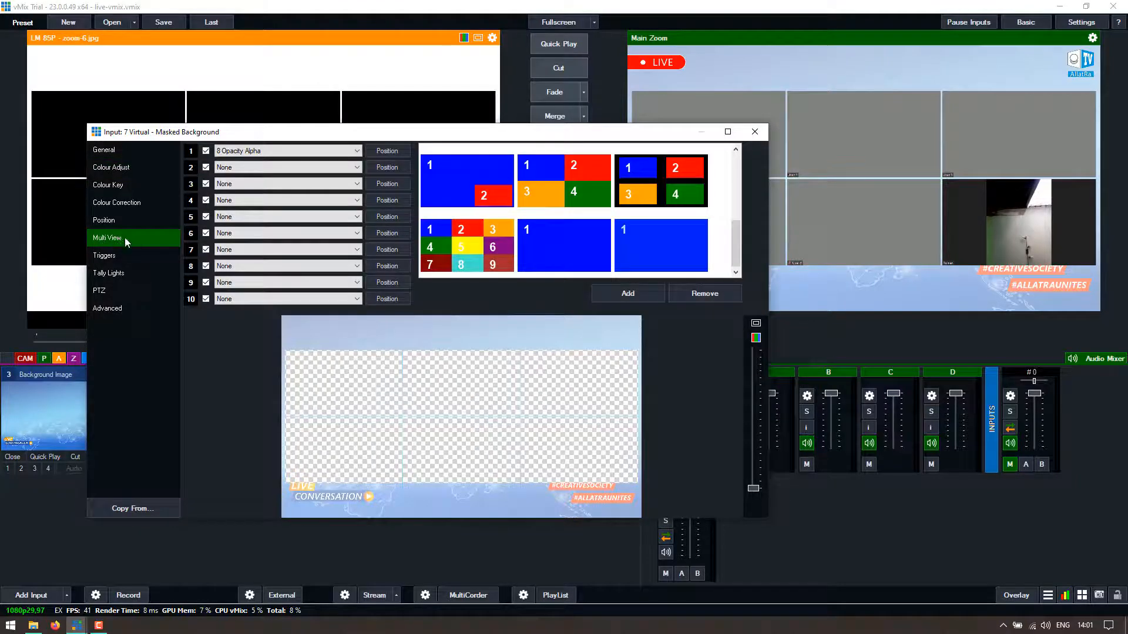
left_click(206, 151)
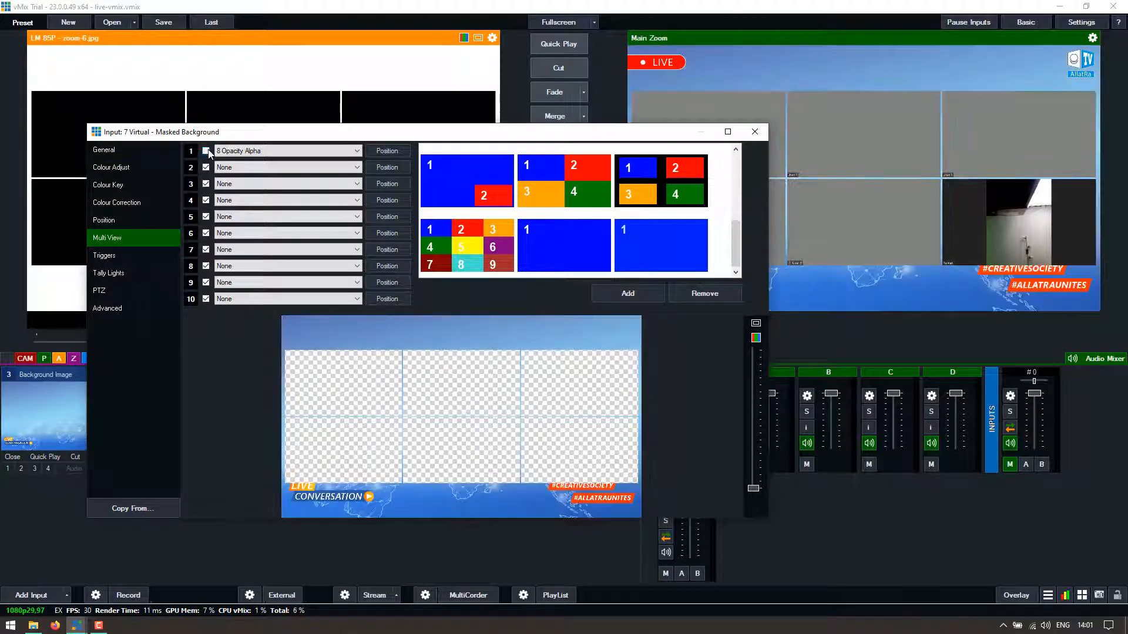
left_click(241, 152)
left_click(210, 155)
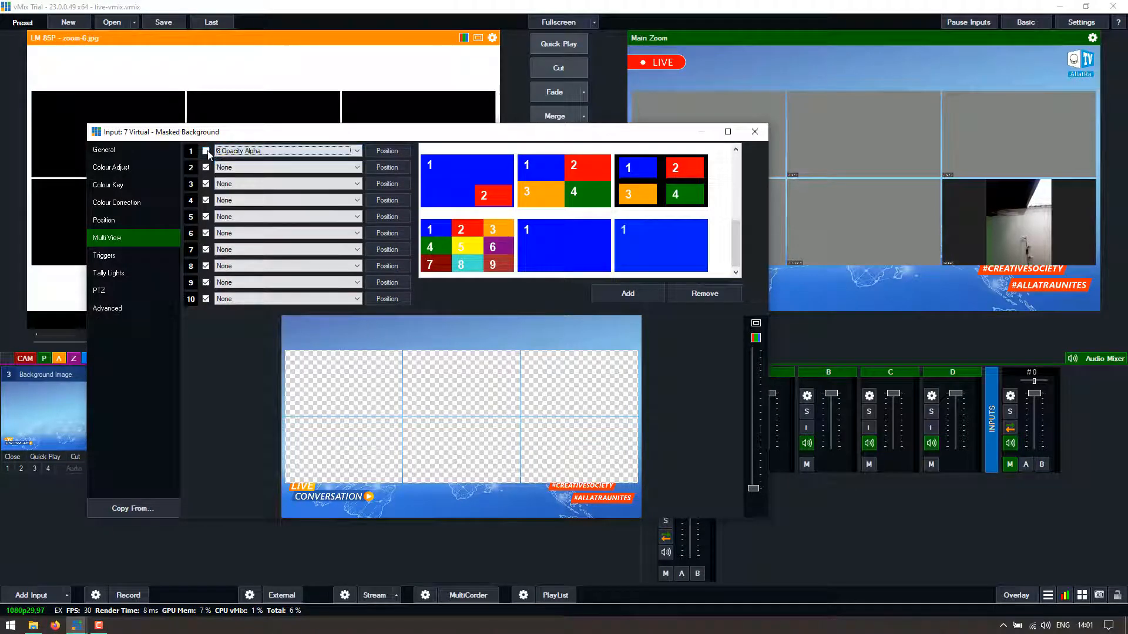
left_click(207, 151)
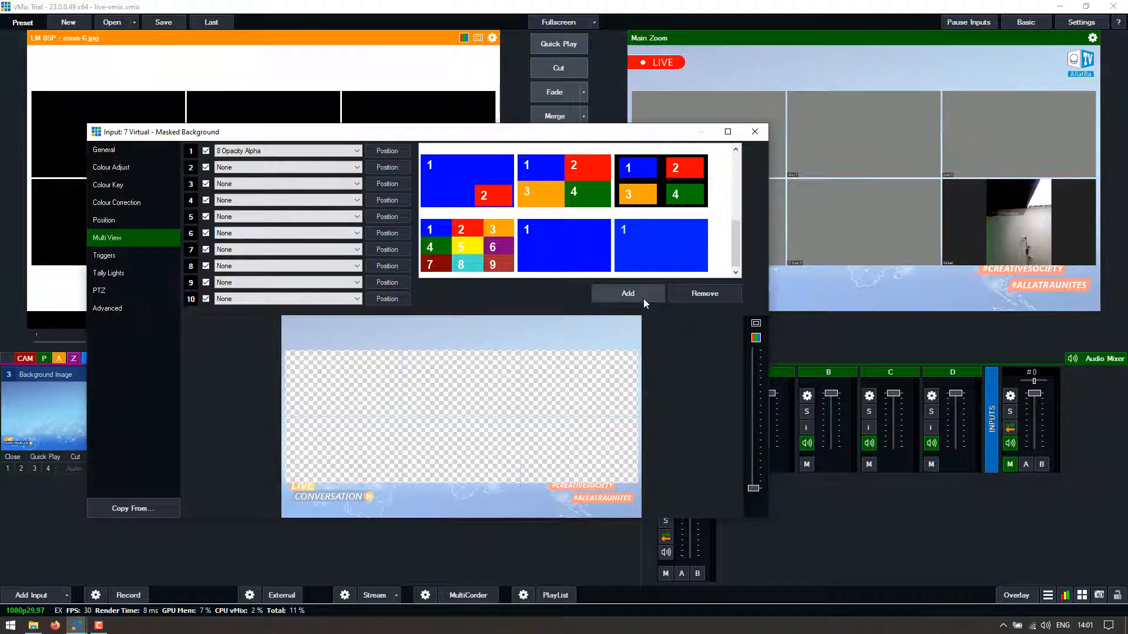
left_click(754, 131)
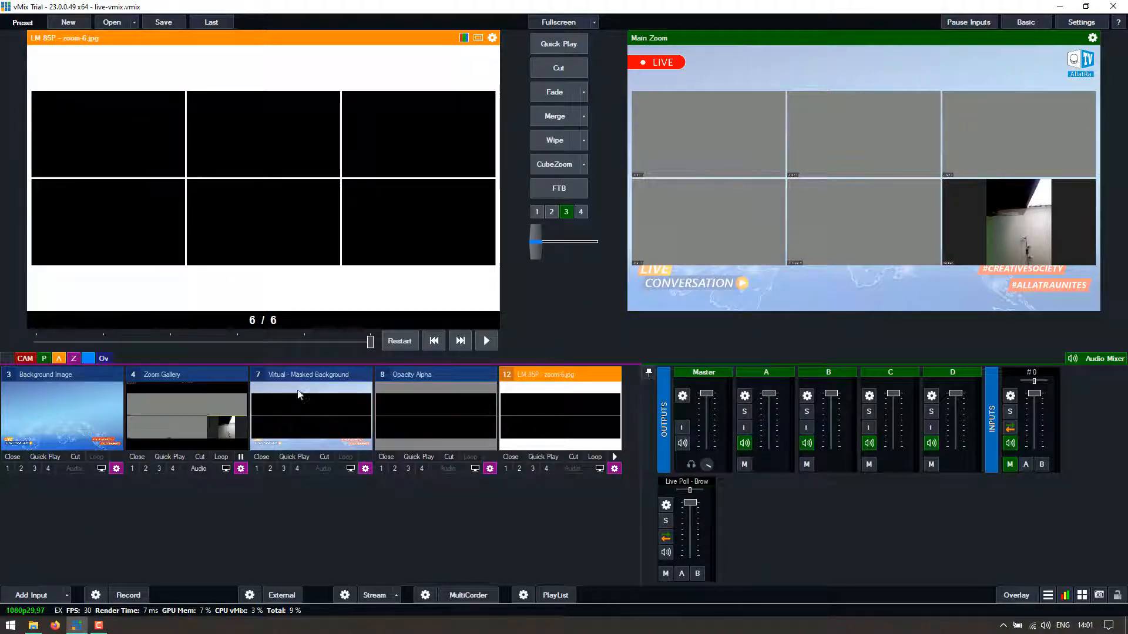
left_click(25, 358)
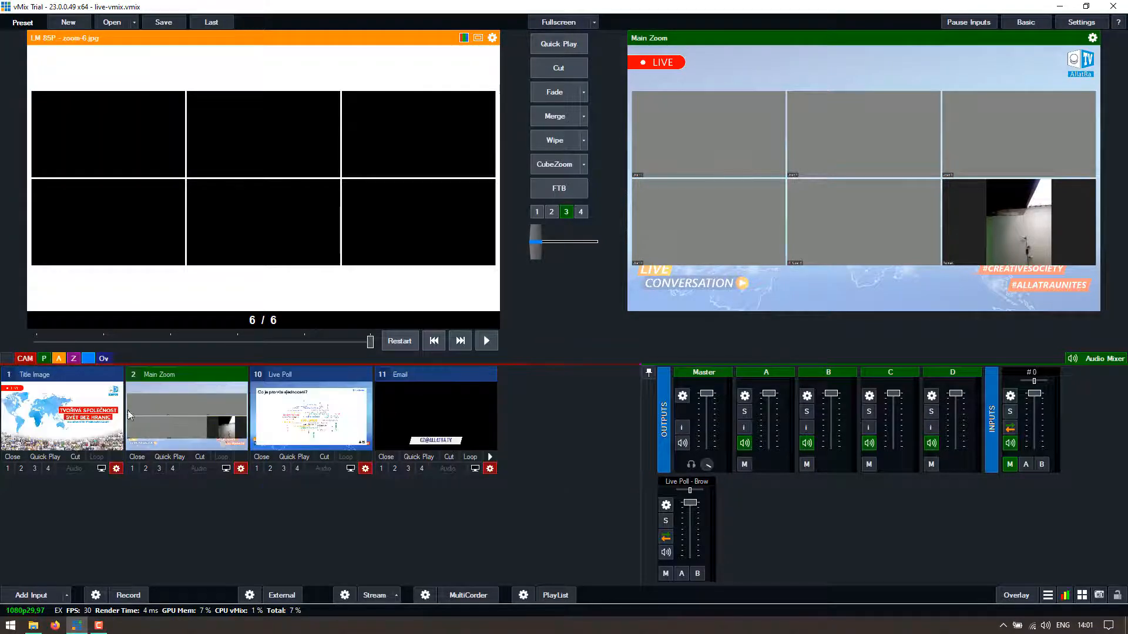
left_click(240, 468)
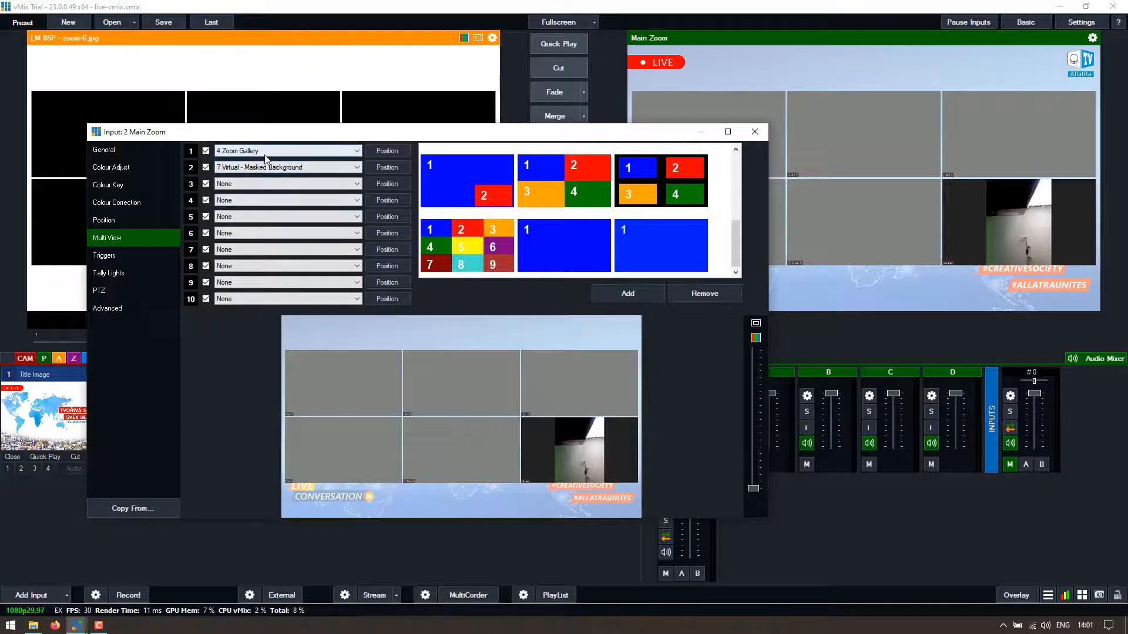
left_click(206, 168)
left_click(206, 168)
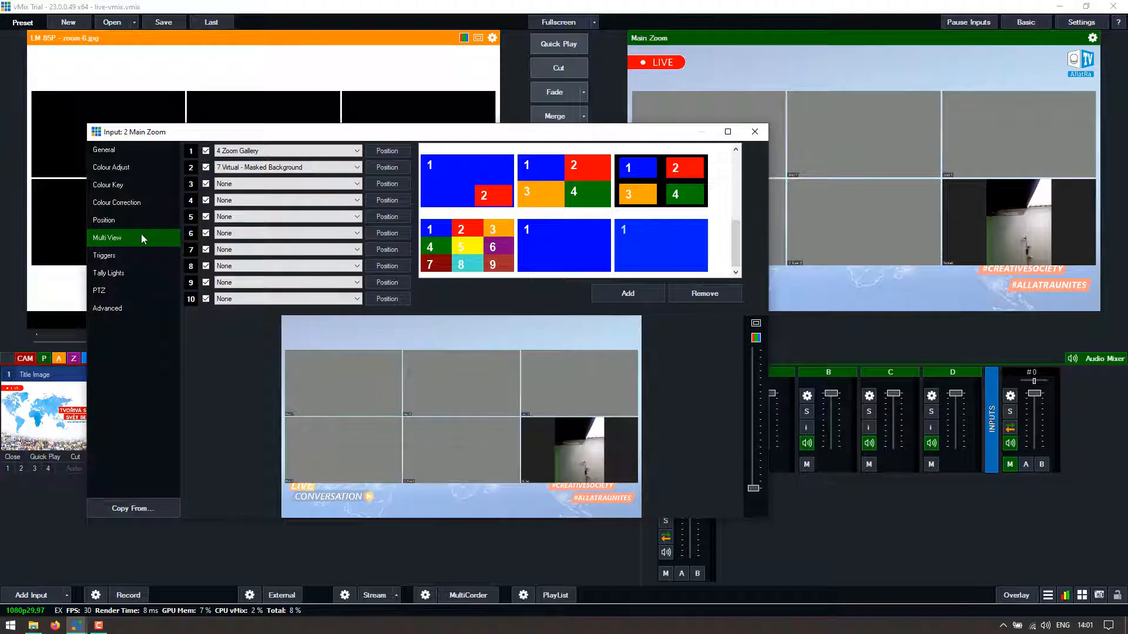
key("Escape")
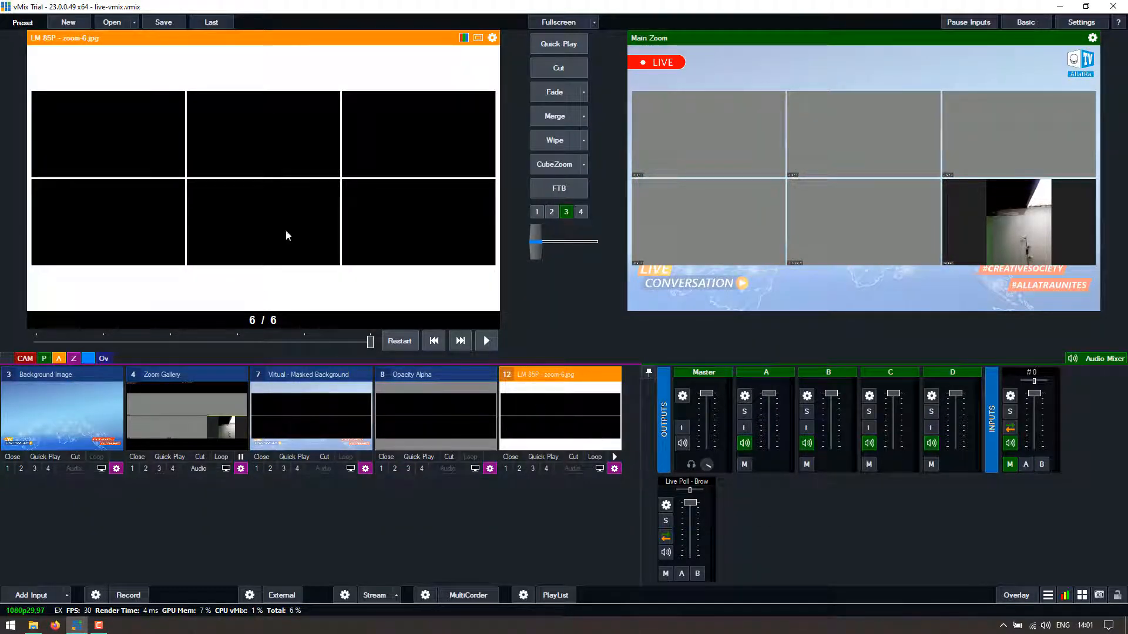
- Slide the LM 85P mask back to image 1, then forward to zoom-5.jpg at 5 of 6
left_click_drag(229, 343, 36, 342)
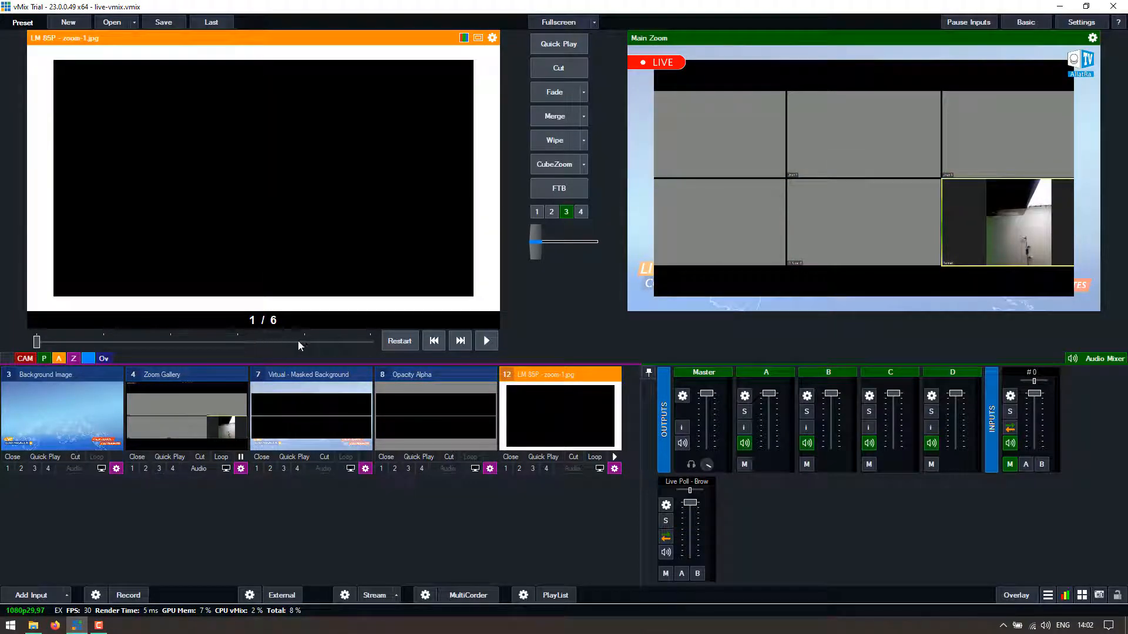
left_click(299, 342)
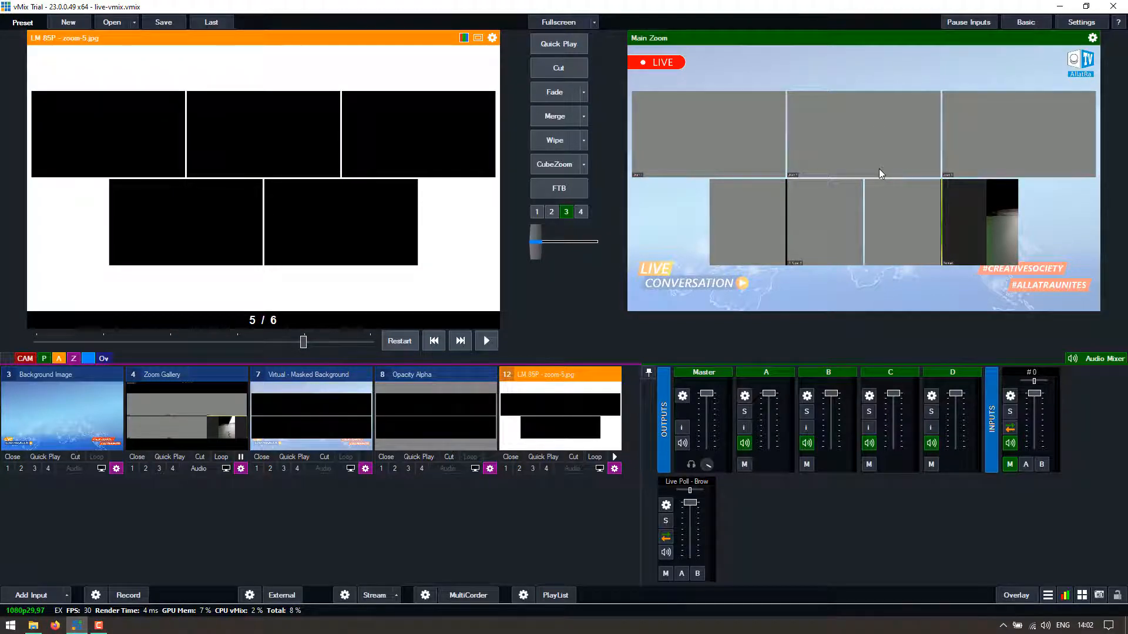
left_click(368, 340)
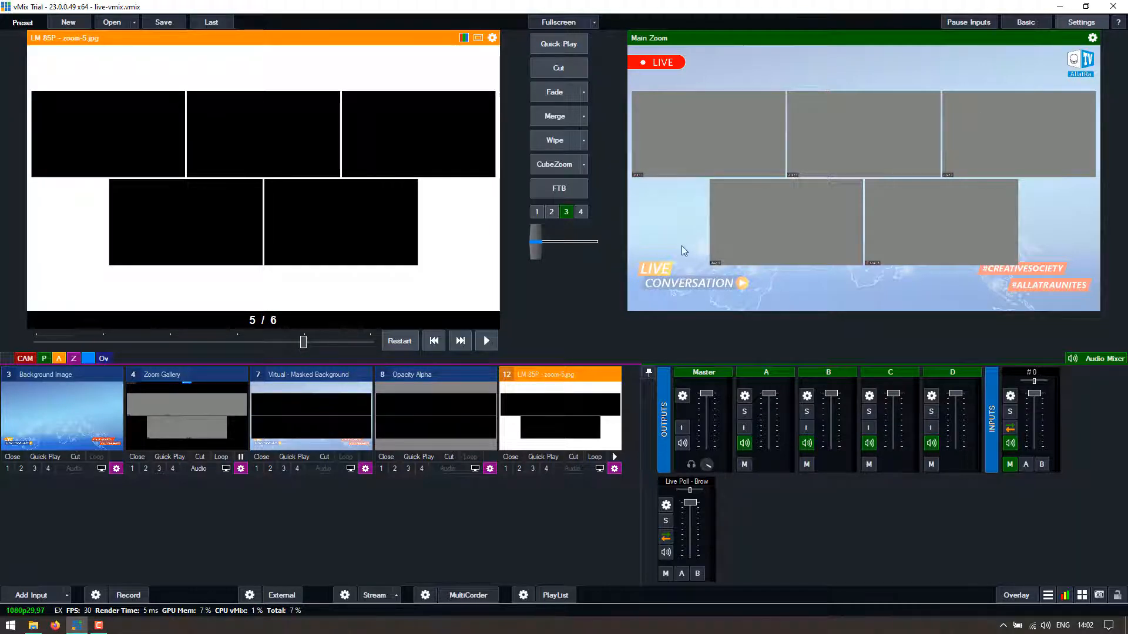
- Review the Zoom - 1P to 6P shortcuts on keys D1–D6 in Shortcuts, then add a new one
left_click(324, 367)
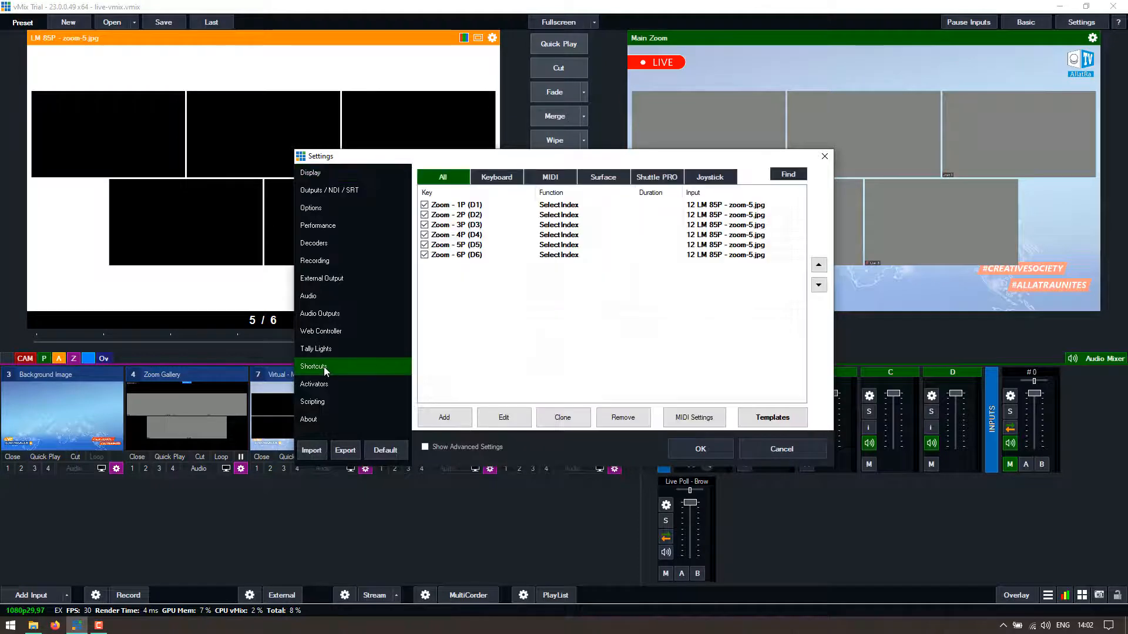
left_click(473, 205)
left_click(476, 215)
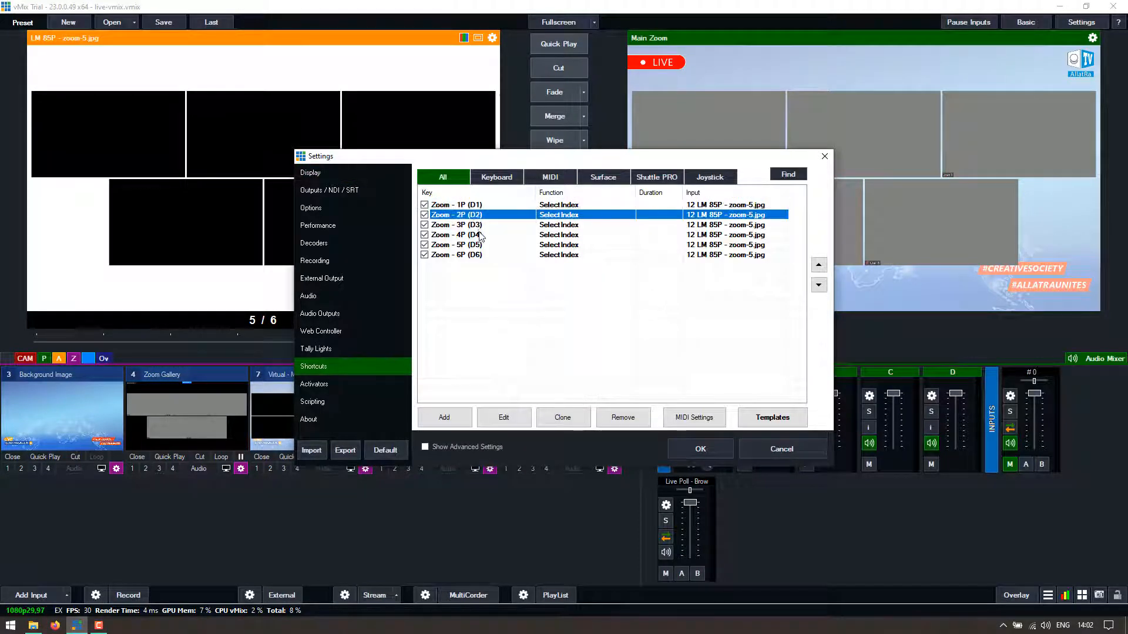
left_click(477, 235)
left_click(475, 255)
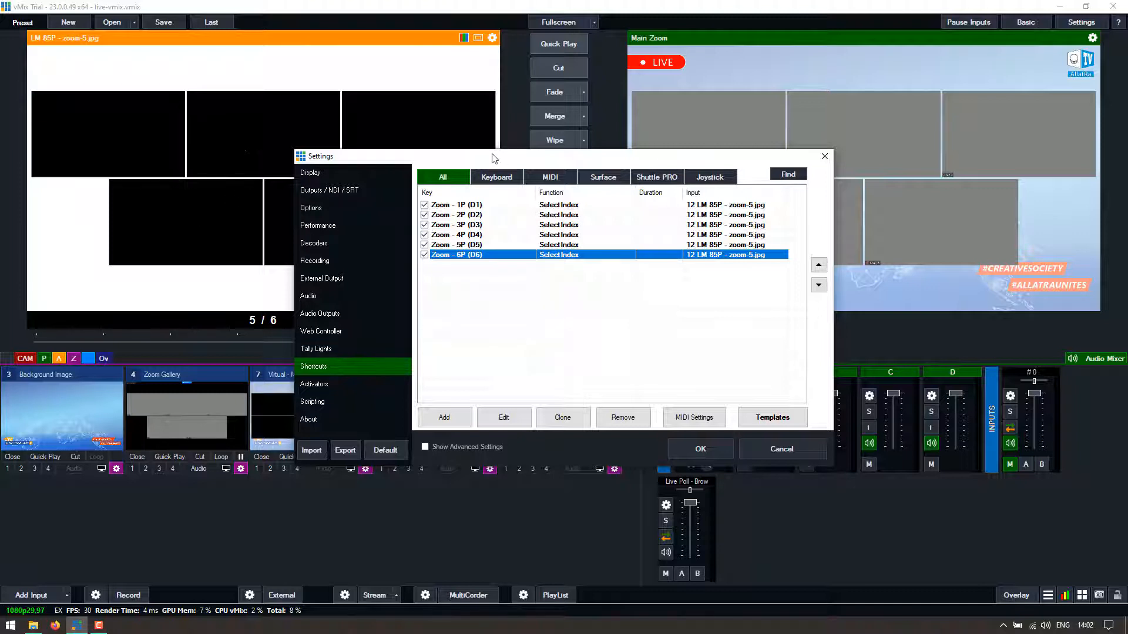
left_click_drag(492, 158, 512, 183)
left_click(488, 233)
left_click(490, 242)
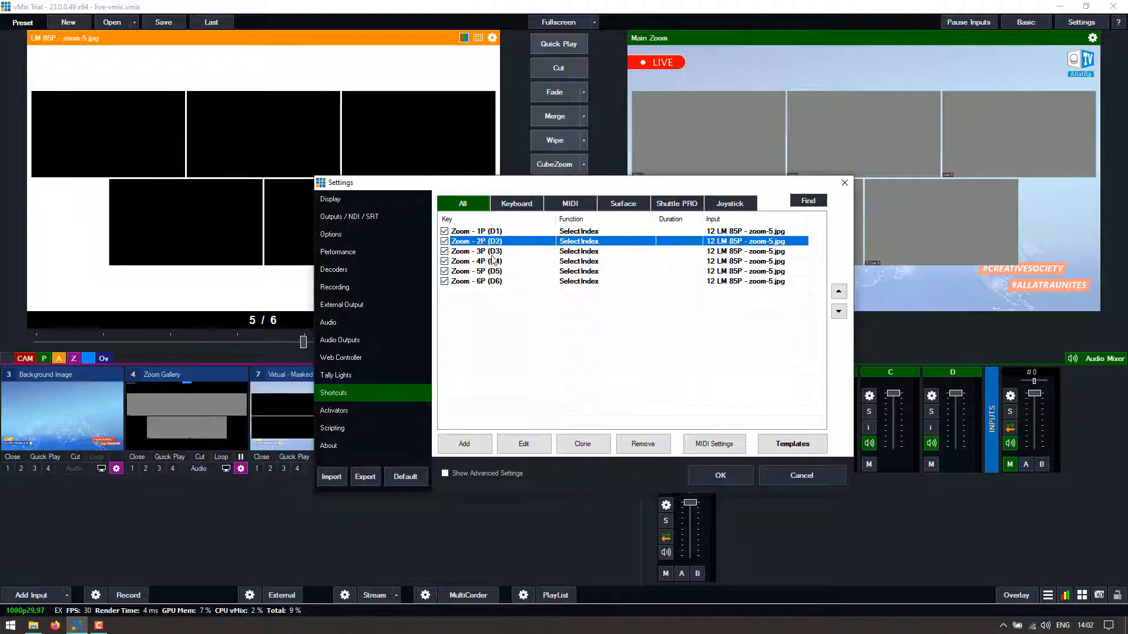
left_click(485, 282)
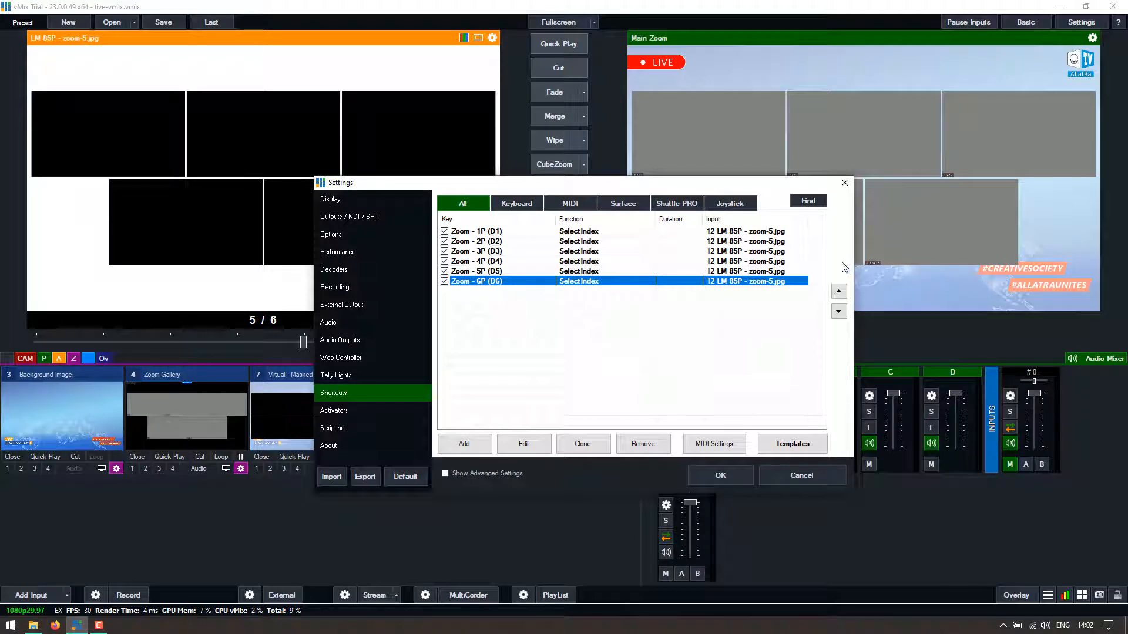
left_click(464, 231)
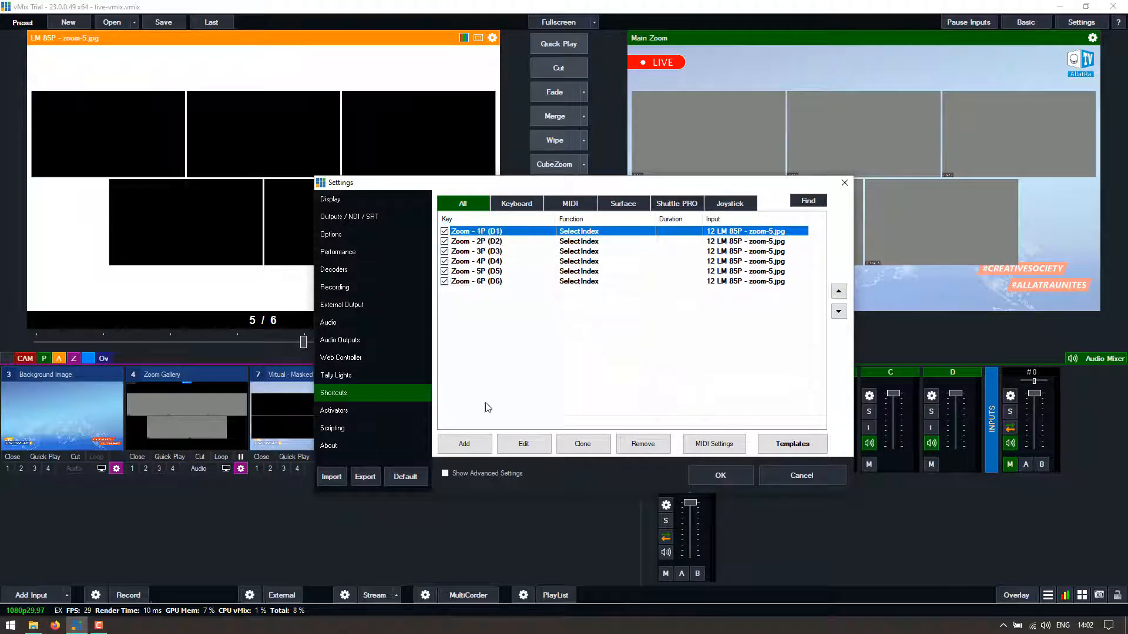
left_click(470, 450)
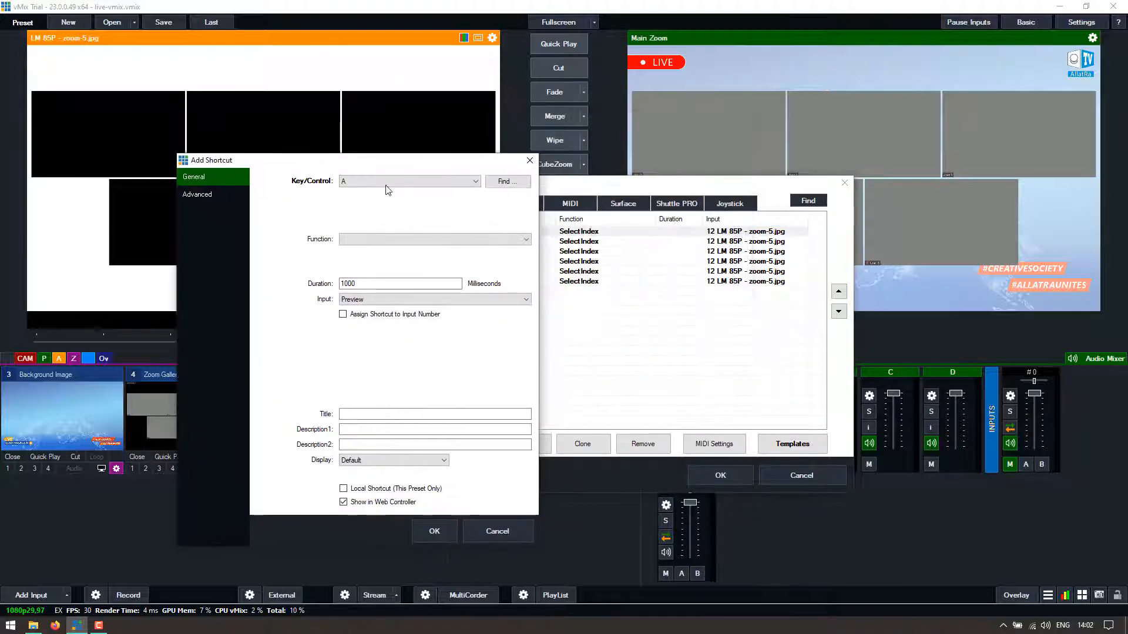
- Capture D1 as the new shortcut's key
left_click(384, 182)
left_click_drag(388, 161, 277, 157)
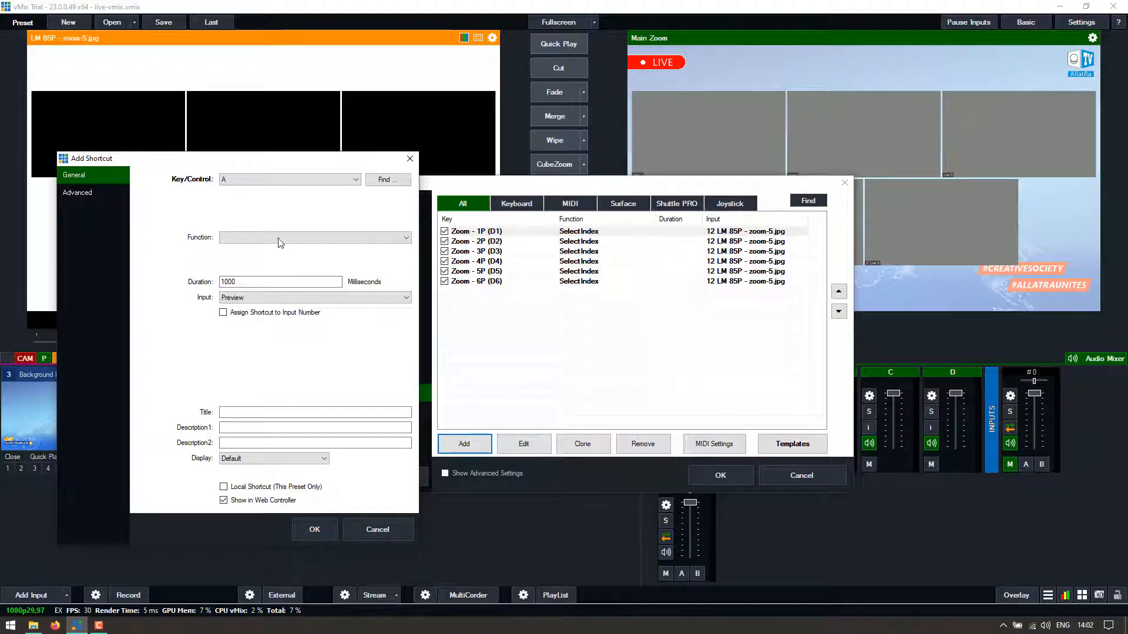
left_click(293, 187)
scroll(350, 298, "down", 10)
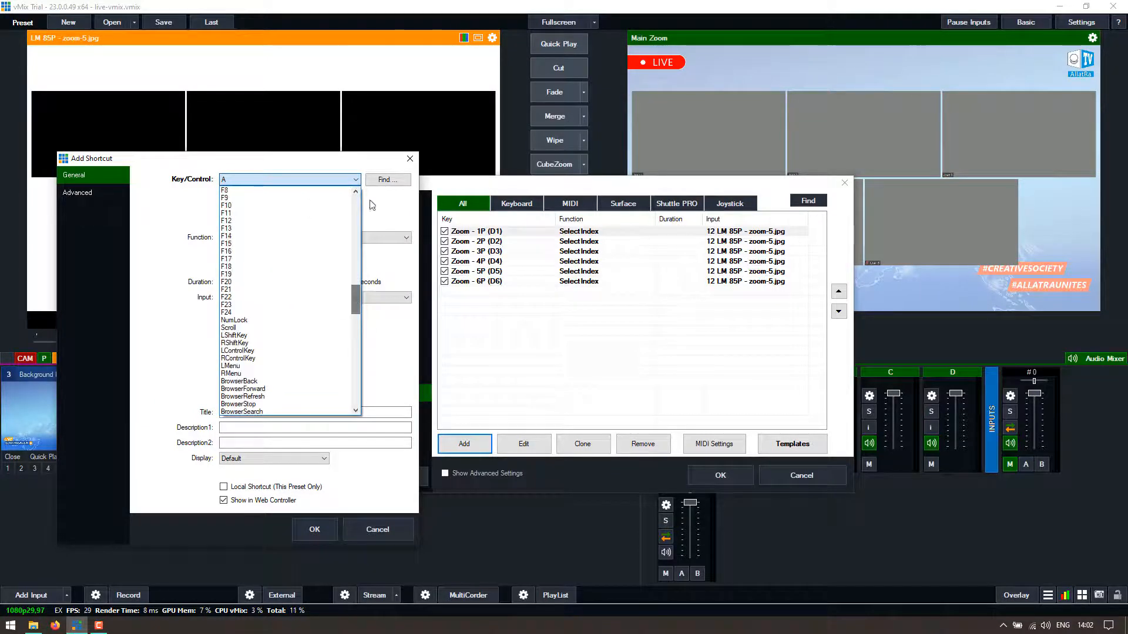
left_click(385, 180)
left_click(389, 181)
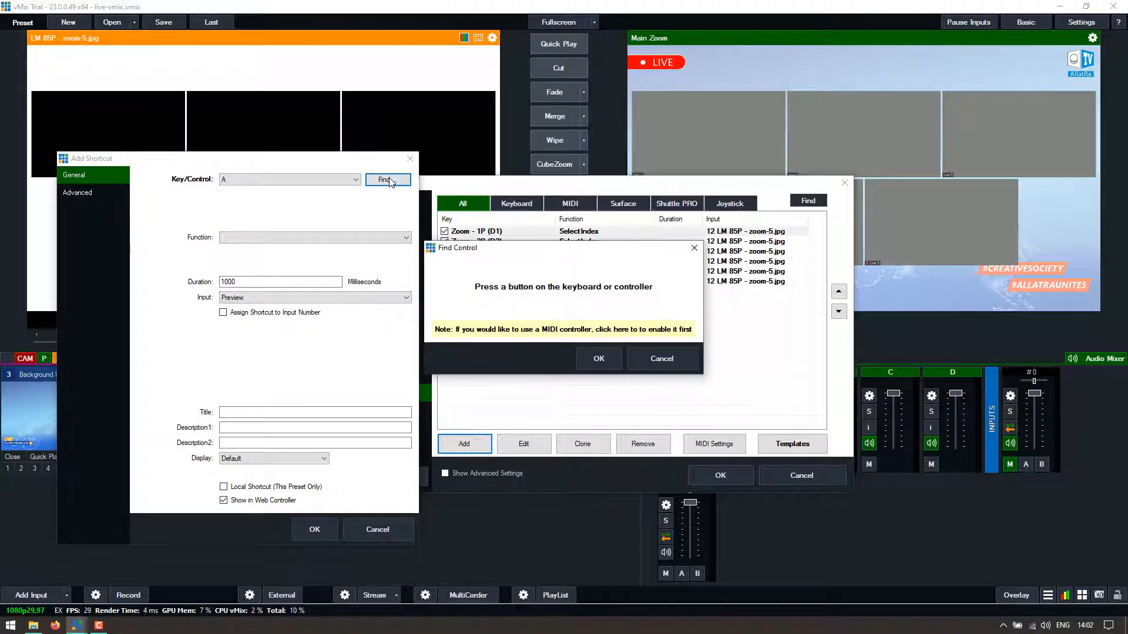
key("1")
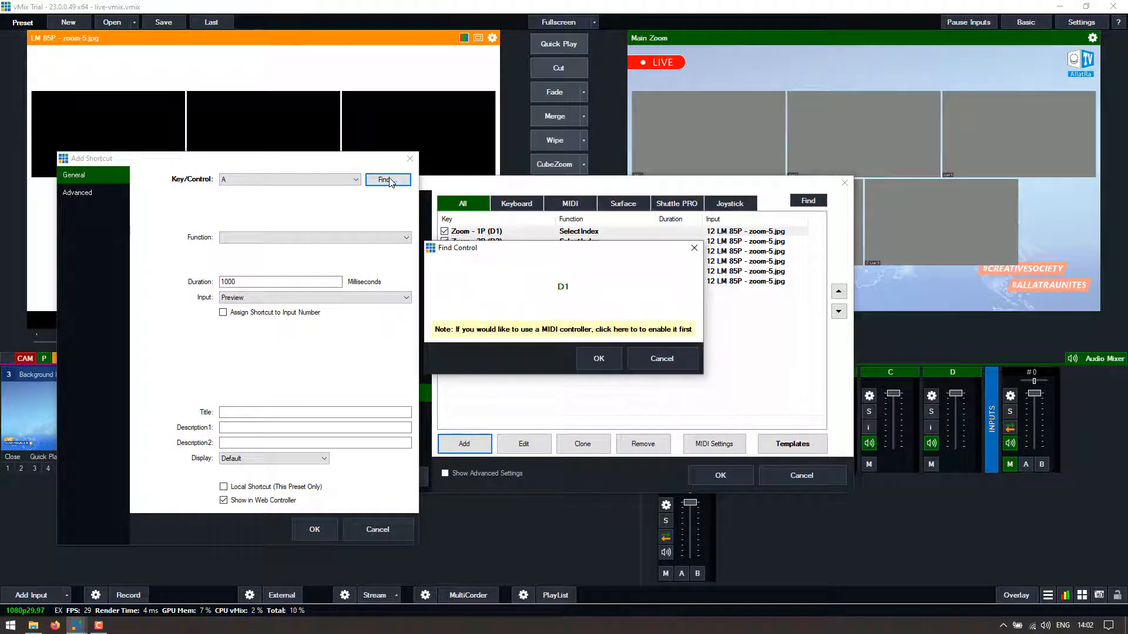
left_click(599, 354)
- Choose SelectIndex as the shortcut's function
left_click(273, 241)
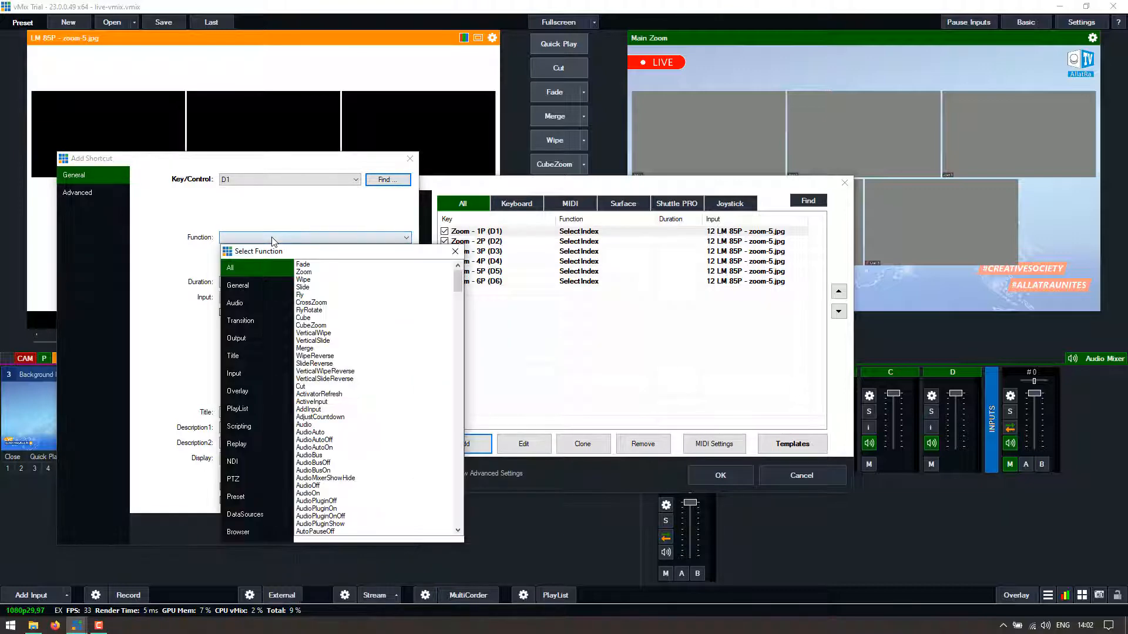
left_click_drag(458, 280, 473, 461)
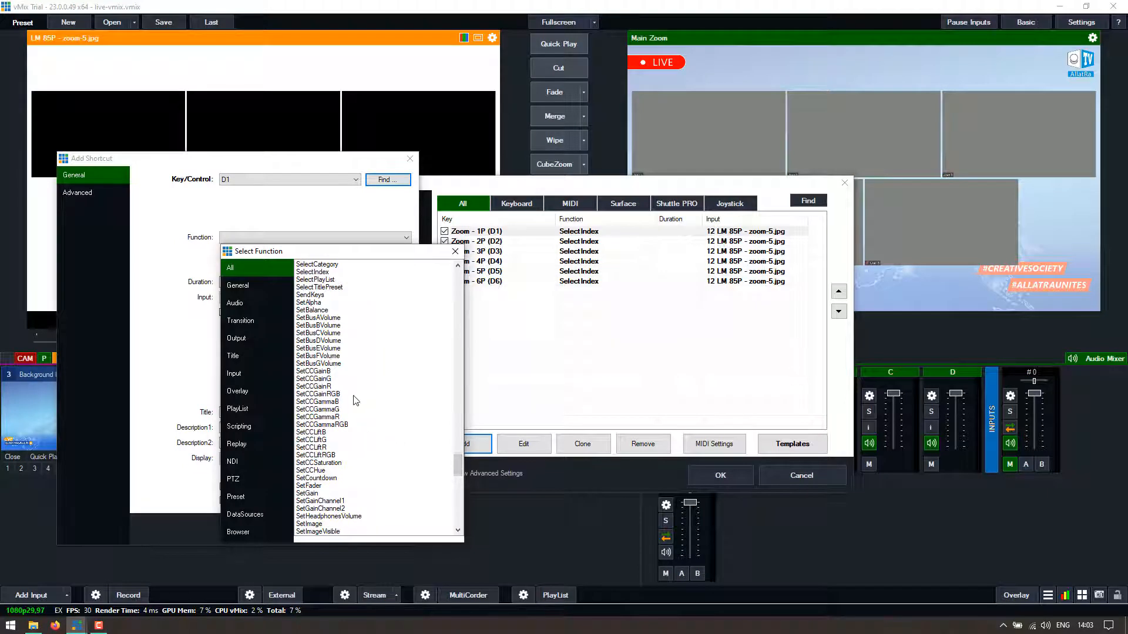
scroll(349, 396, "up", 3)
scroll(339, 376, "up", 2)
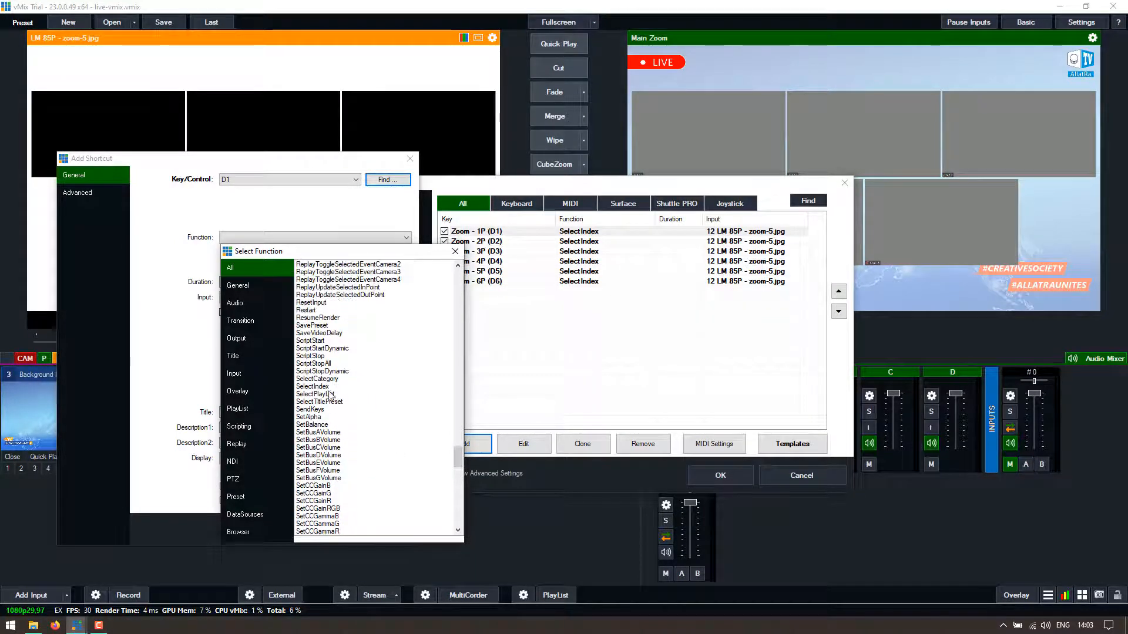
double_click(324, 386)
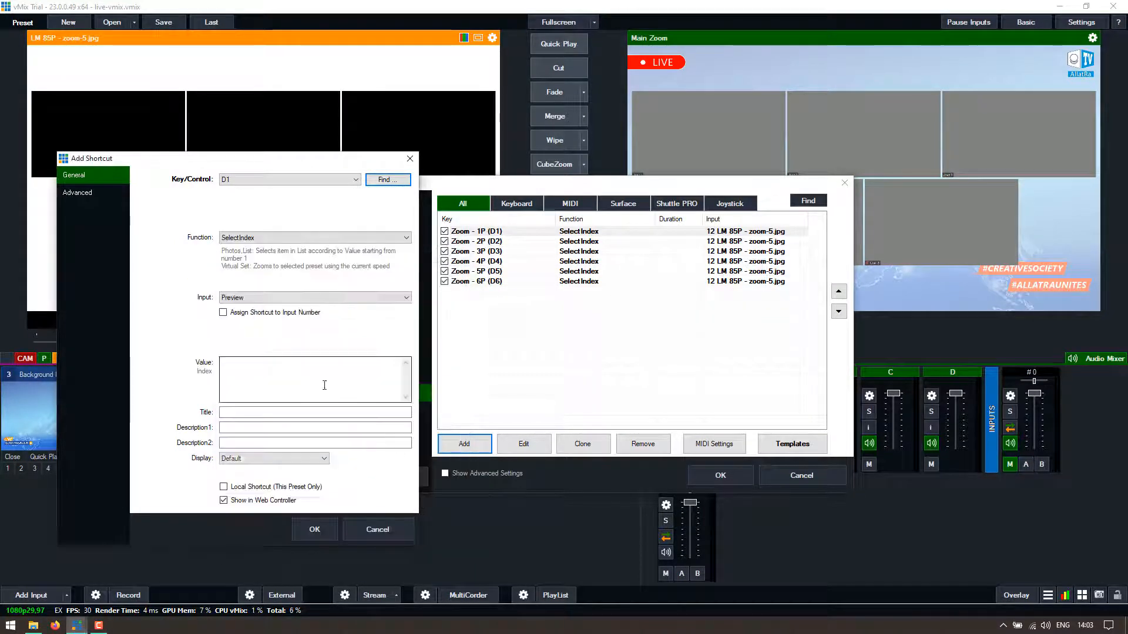
- Point the D1 shortcut at input 12 LM 85P - zoom-5.jpg with Value 1, then close the form
left_click(250, 299)
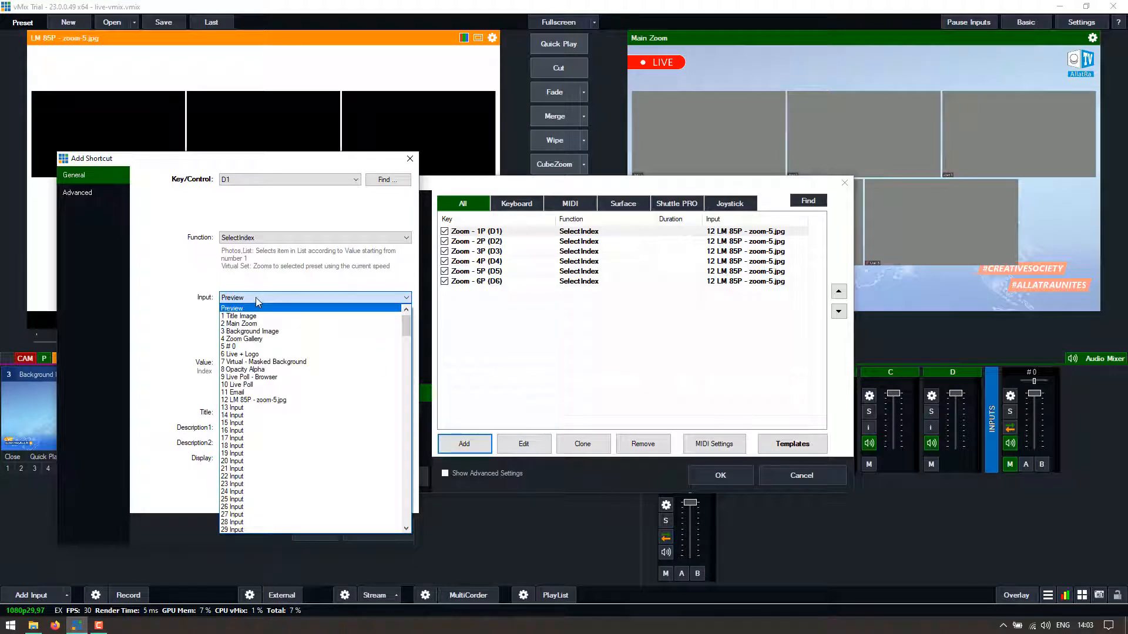
left_click(256, 297)
left_click(255, 298)
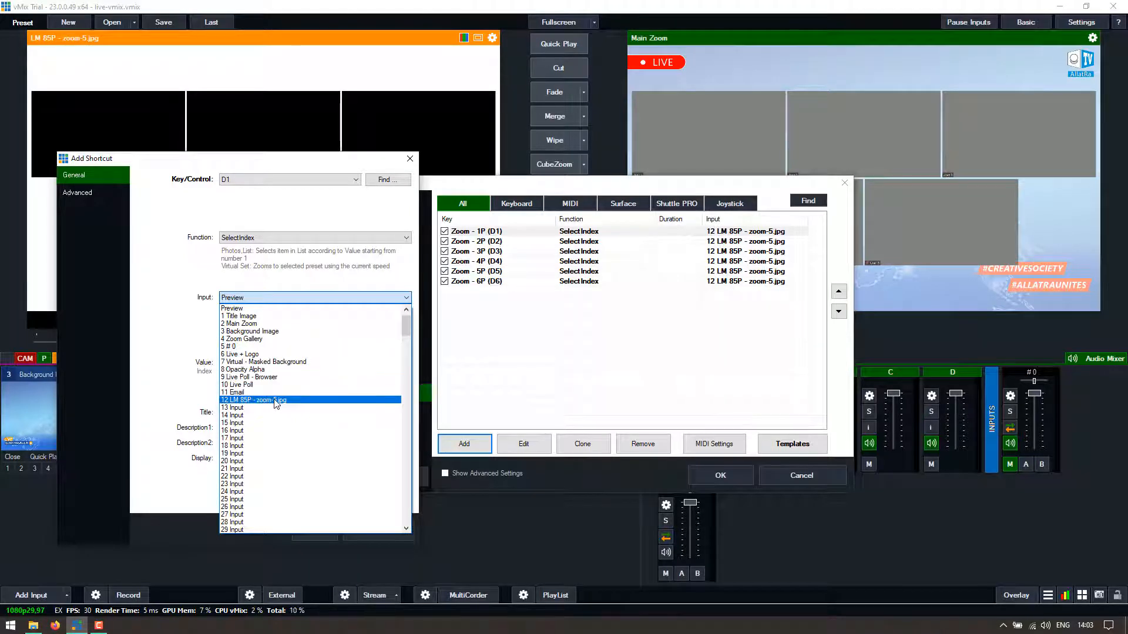
left_click(275, 402)
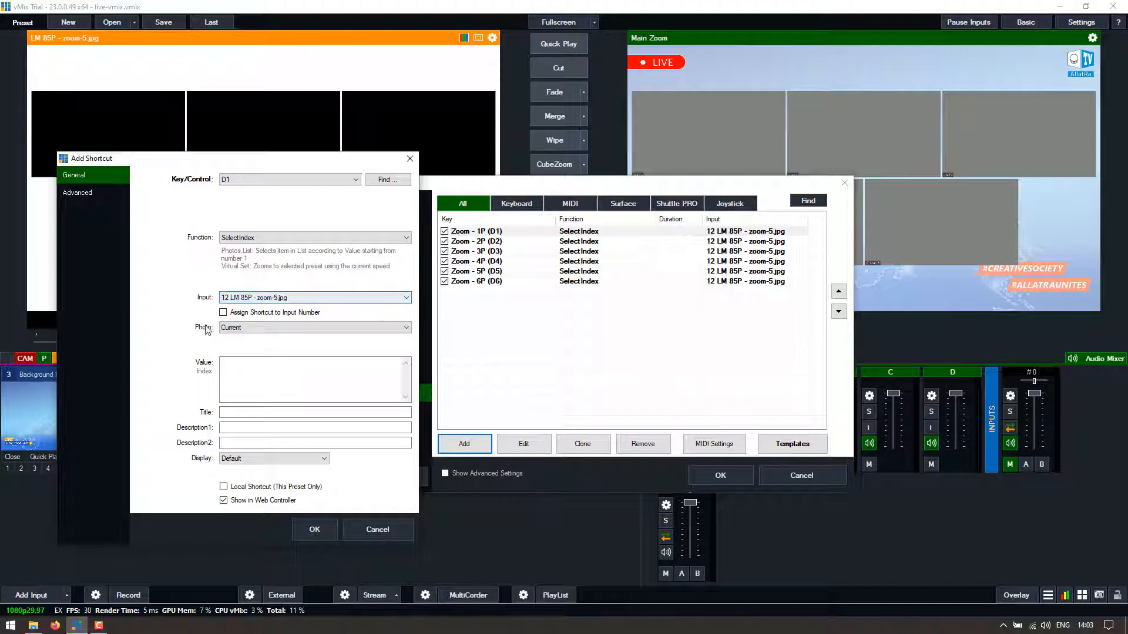
left_click(233, 363)
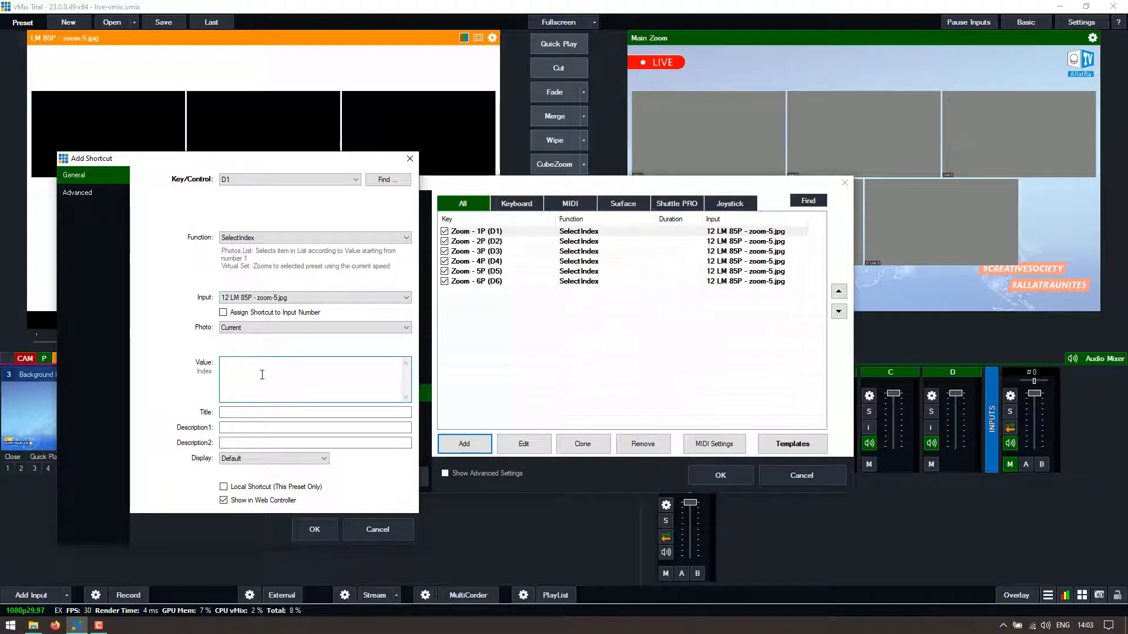
type("1")
left_click_drag(287, 158, 627, 213)
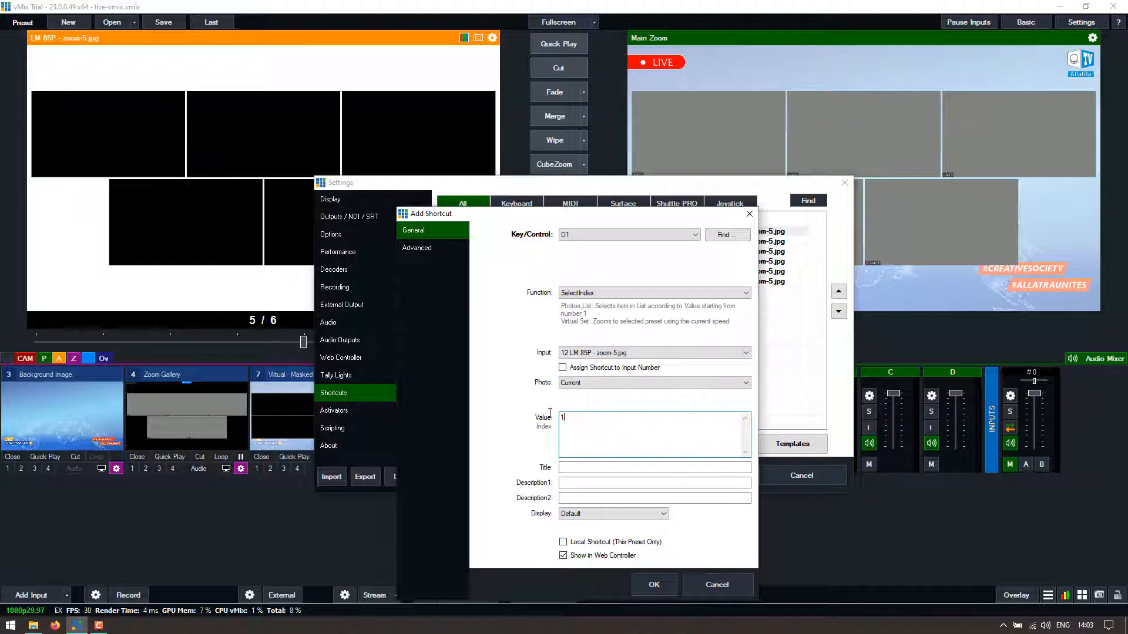
key("ctrl+a")
left_click(750, 214)
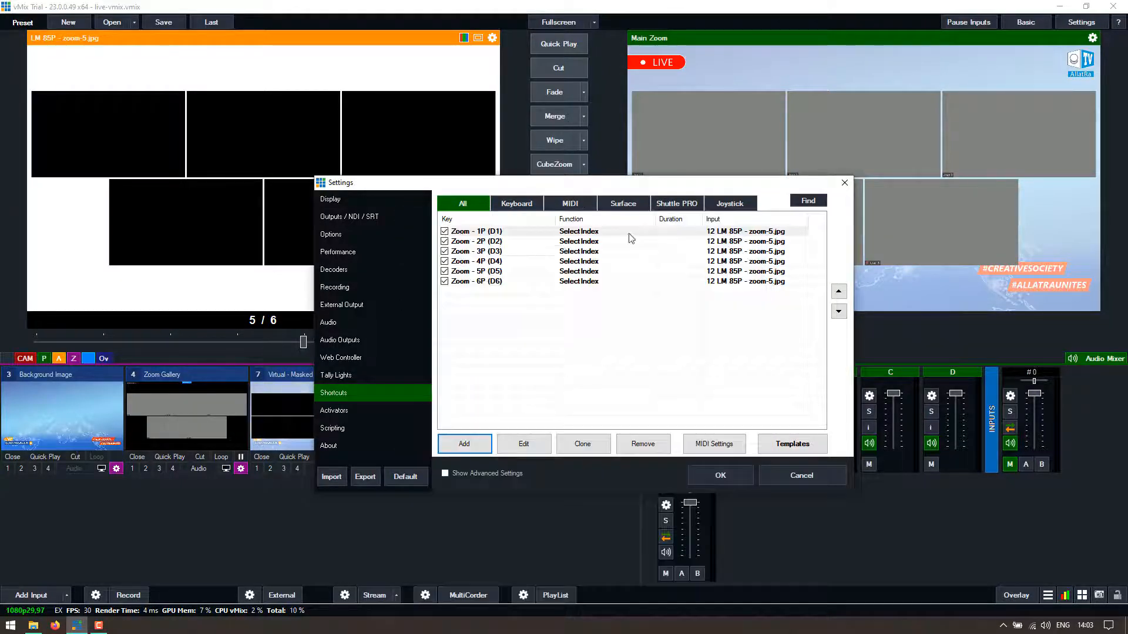
- Review the six Zoom 1P–6P shortcuts on D1–D6 and close Settings
left_click_drag(623, 184, 805, 260)
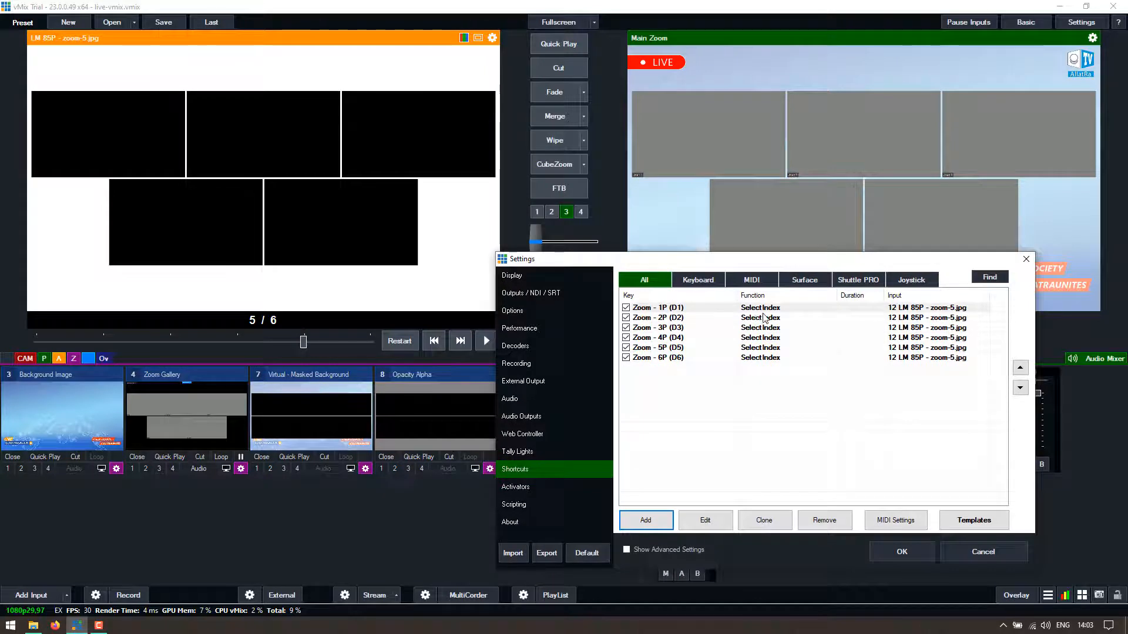
left_click(753, 310)
left_click(691, 320)
left_click(681, 310)
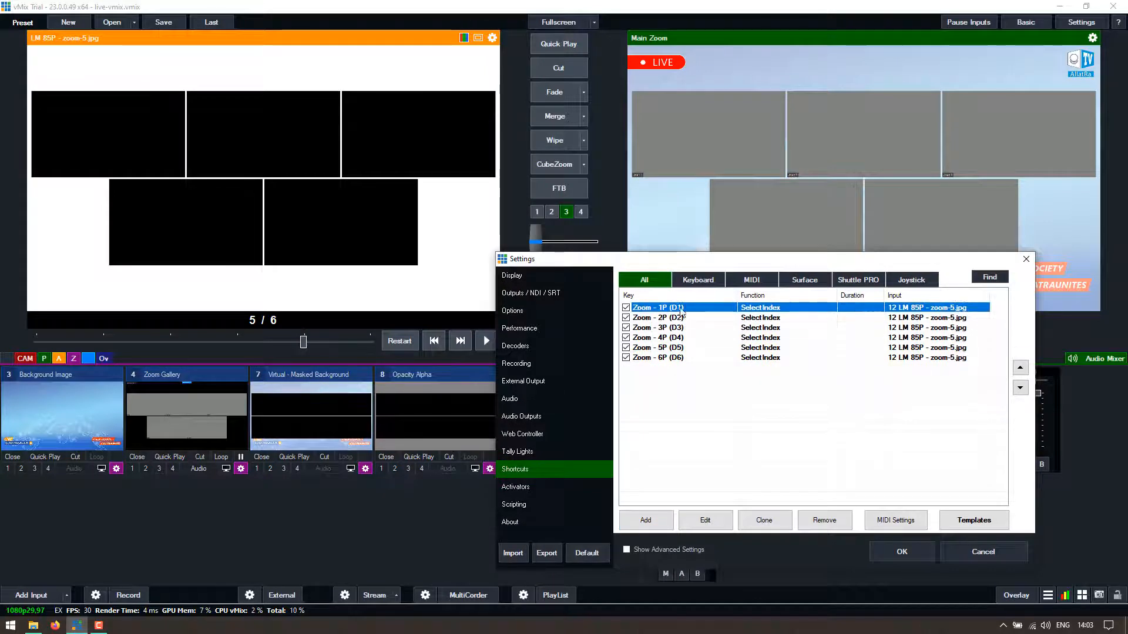
left_click(690, 358)
key("Home")
key("Down")
key("Down")
key("Down")
key("Down")
key("Down")
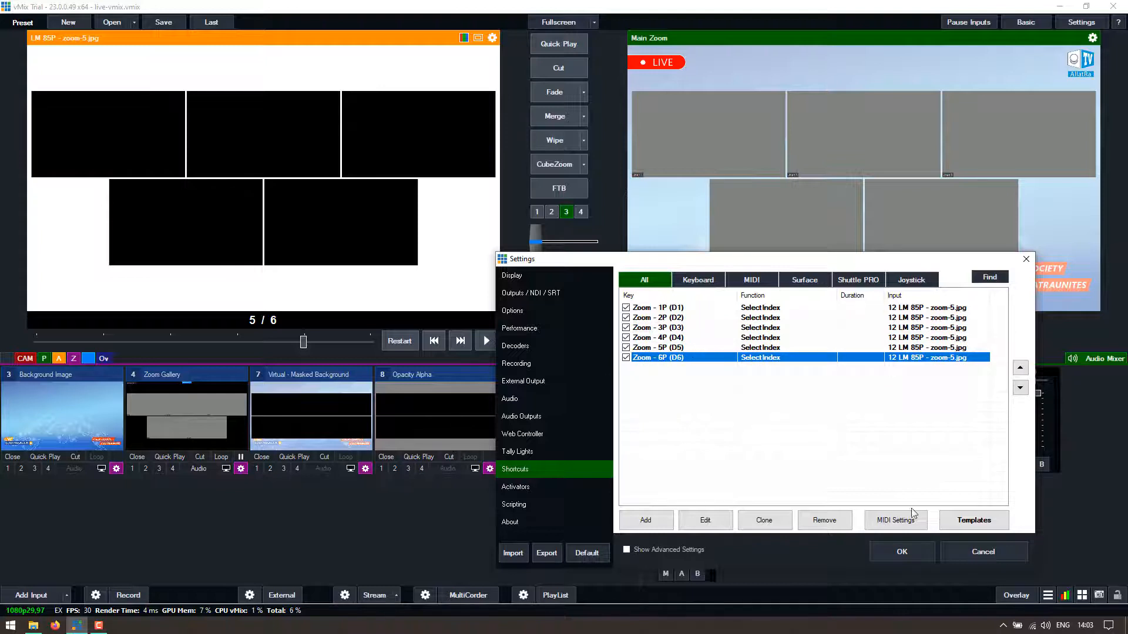
left_click(729, 407)
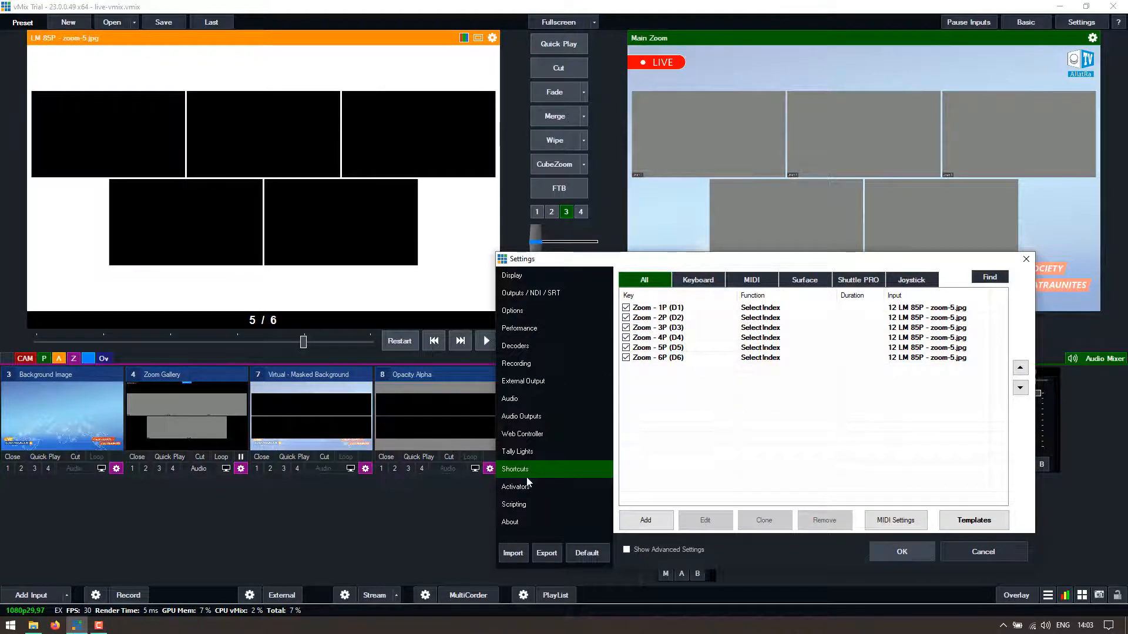
key("Escape")
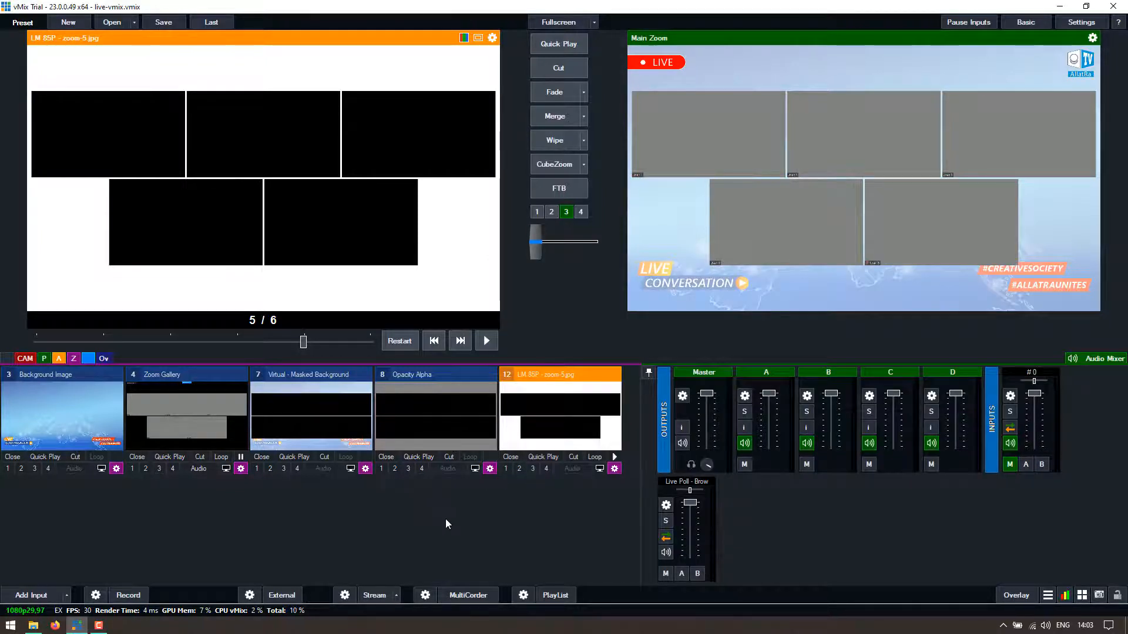
- Switch the slideshow photos with the 1–4 shortcut keys, ending on photo 3 of 6
key("3")
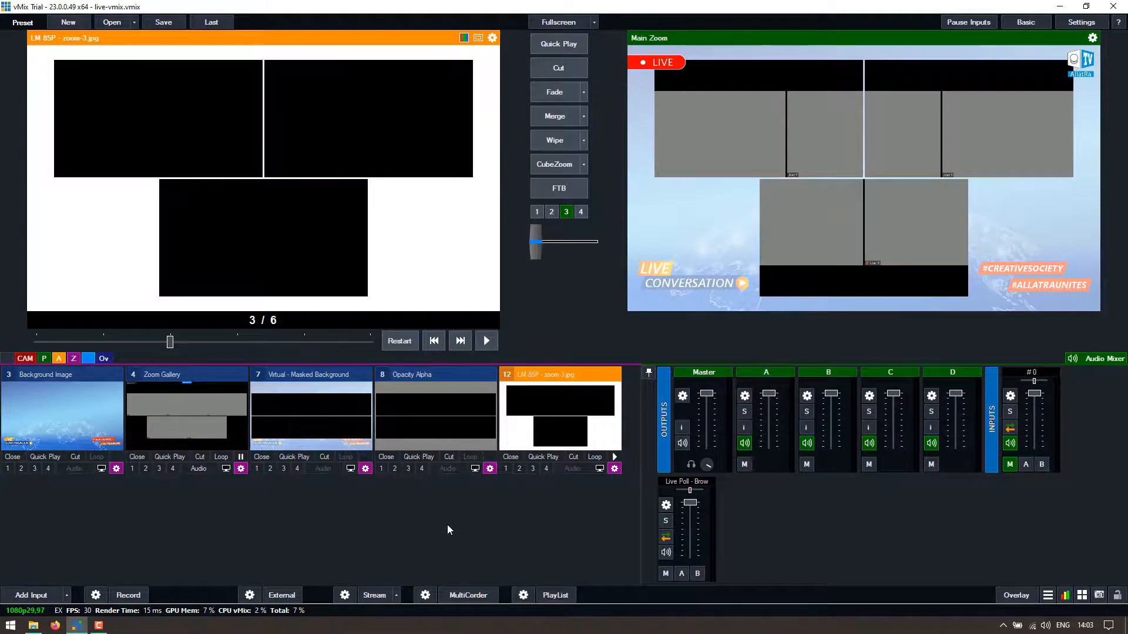
key("1")
key("2")
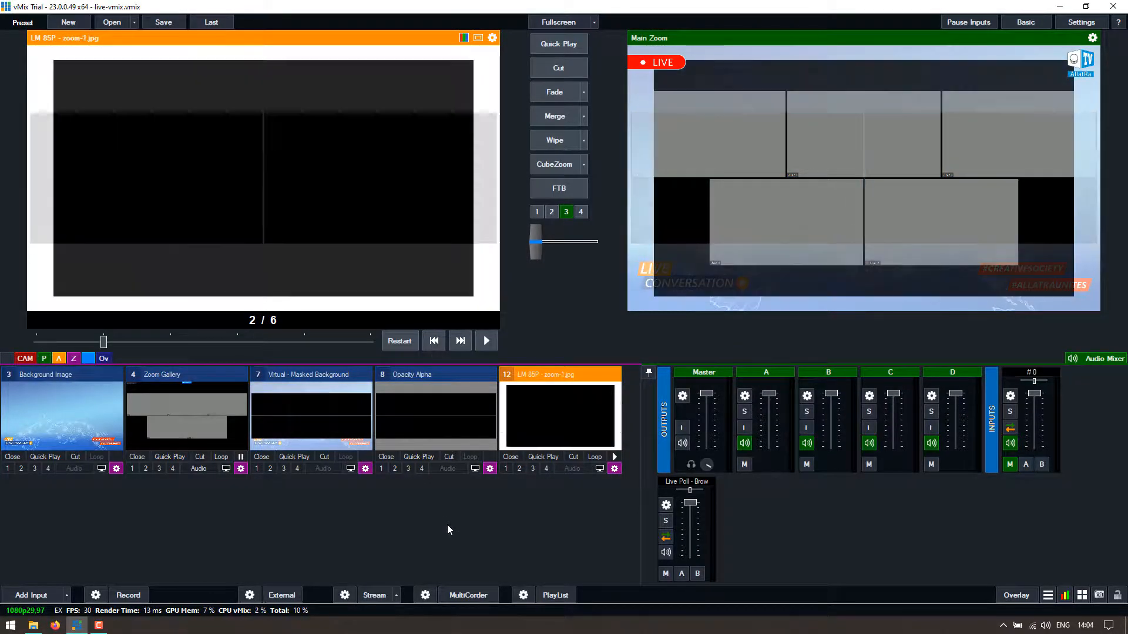
key("1")
key("2")
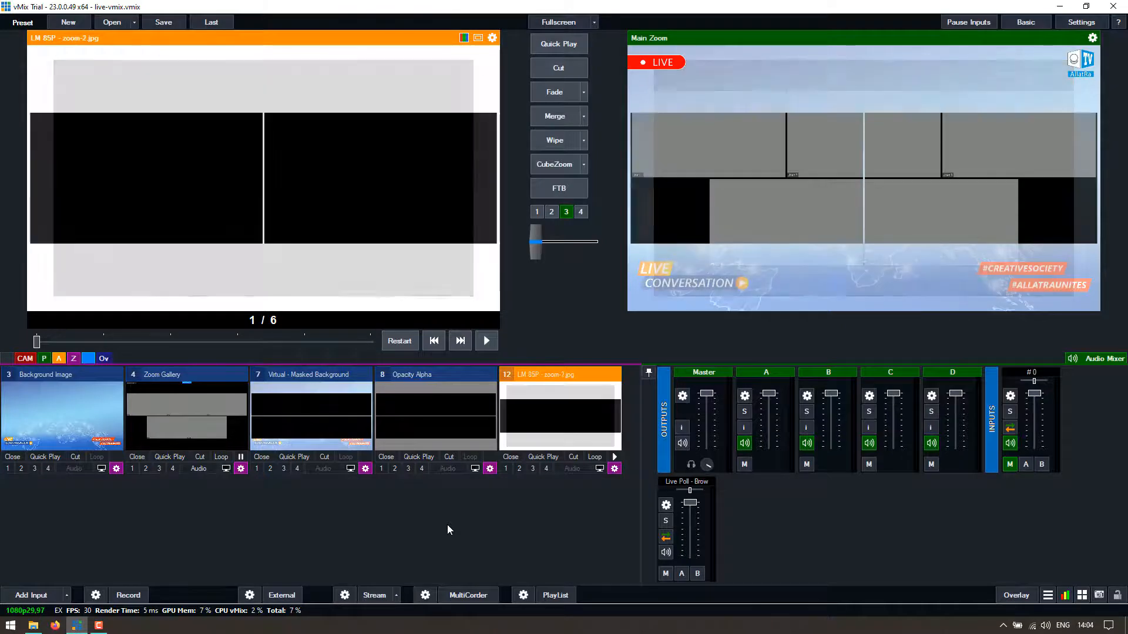
key("3")
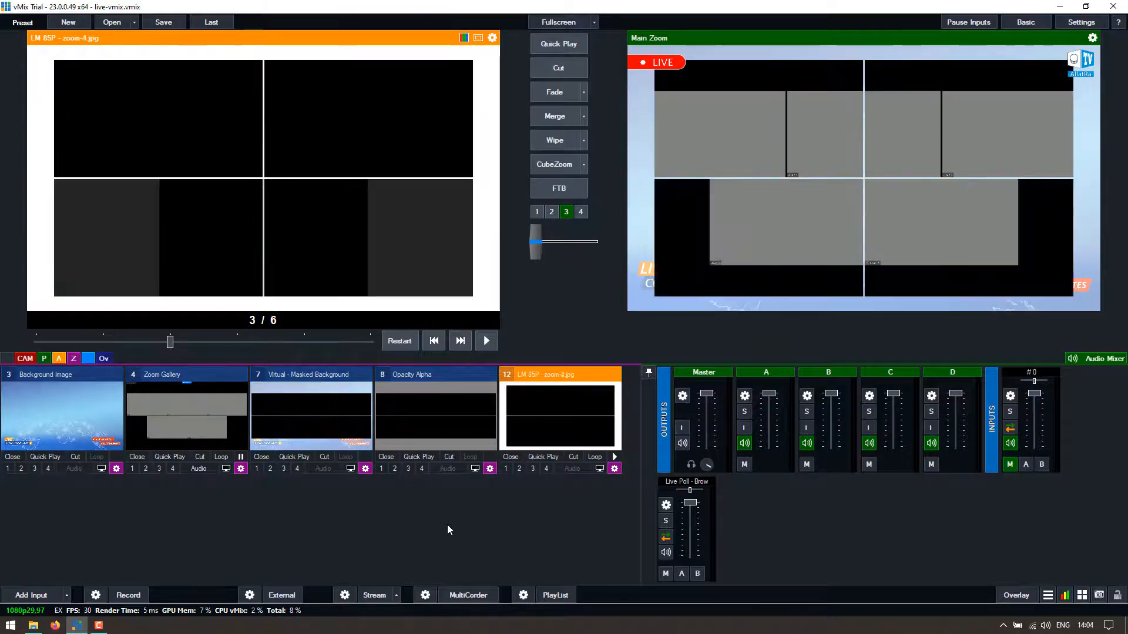
key("4")
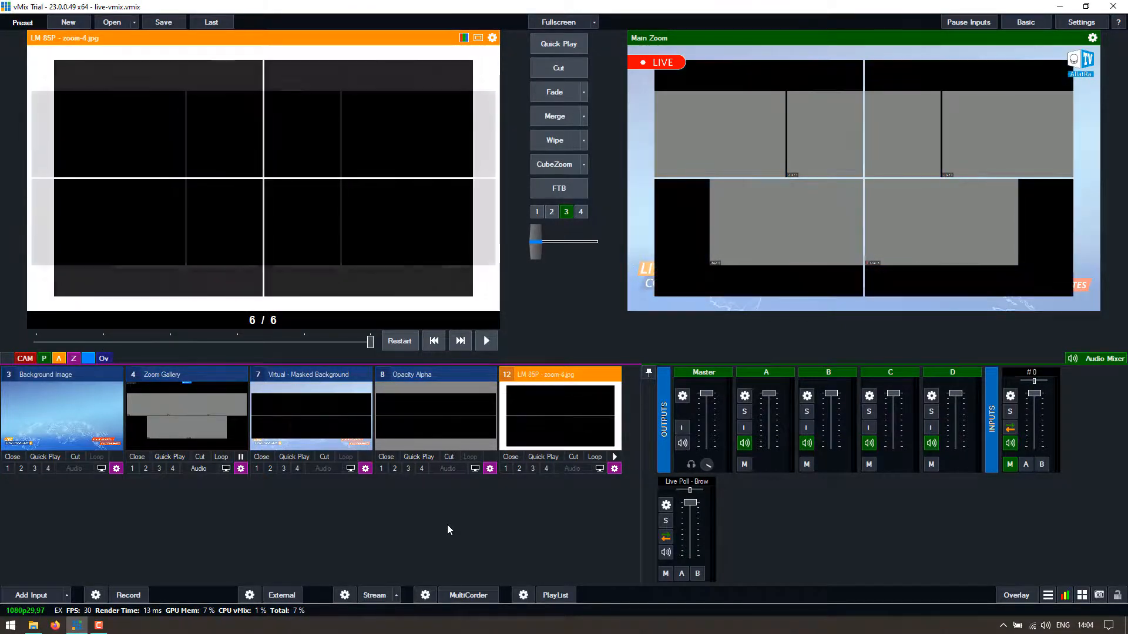
key("2")
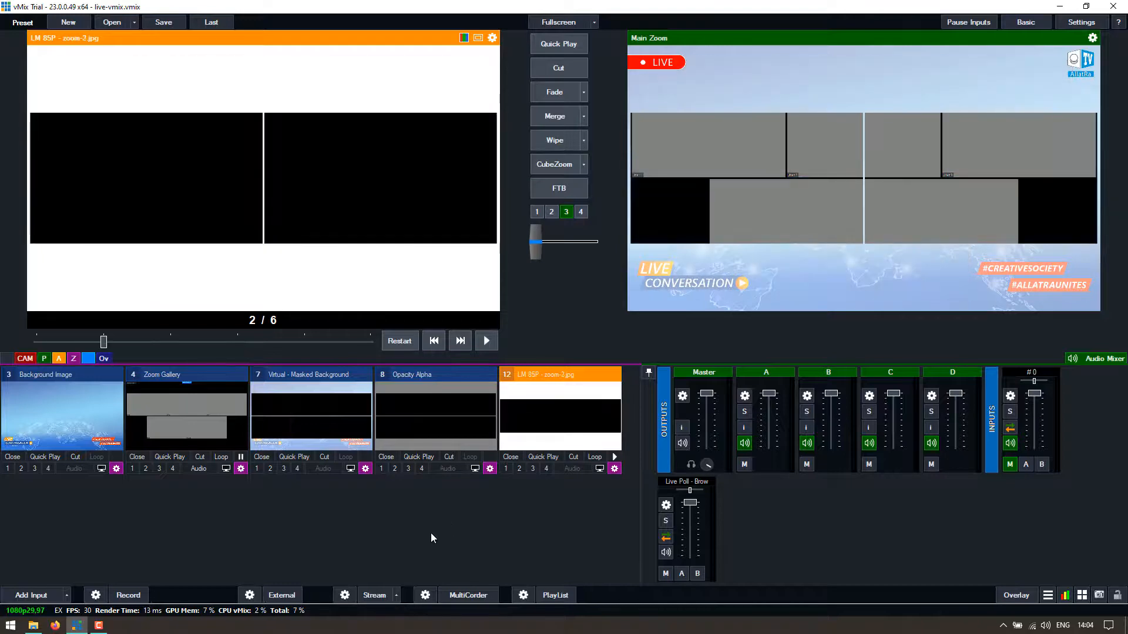
key("1")
key("2")
key("3")
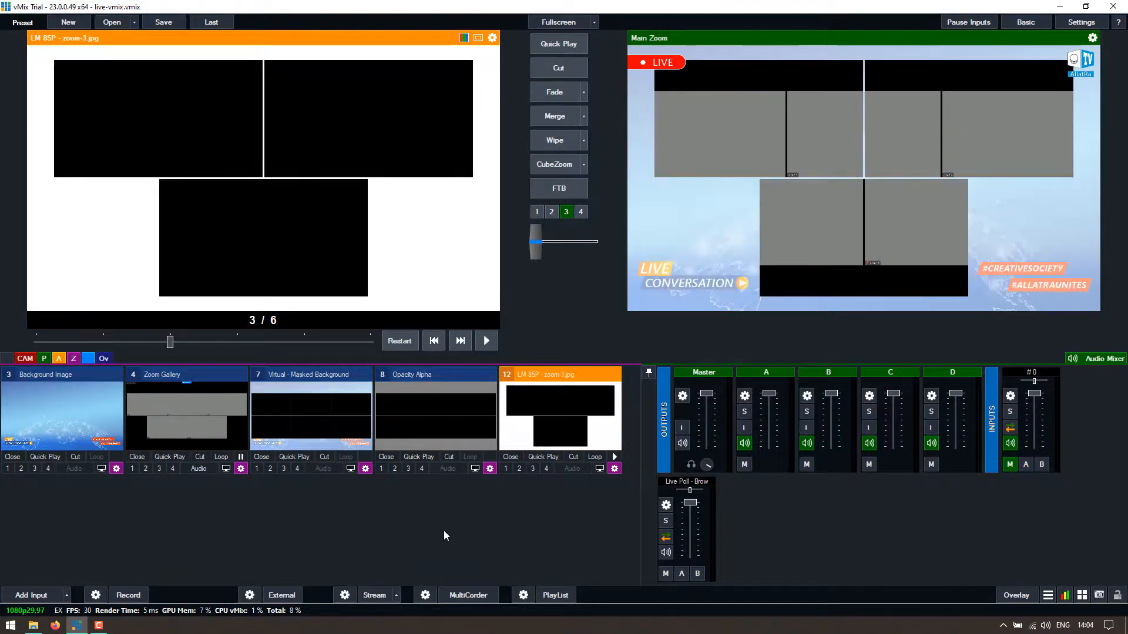
- Bring up the context menu of the LM 85P slideshow input 12
right_click(573, 410)
left_click(573, 411)
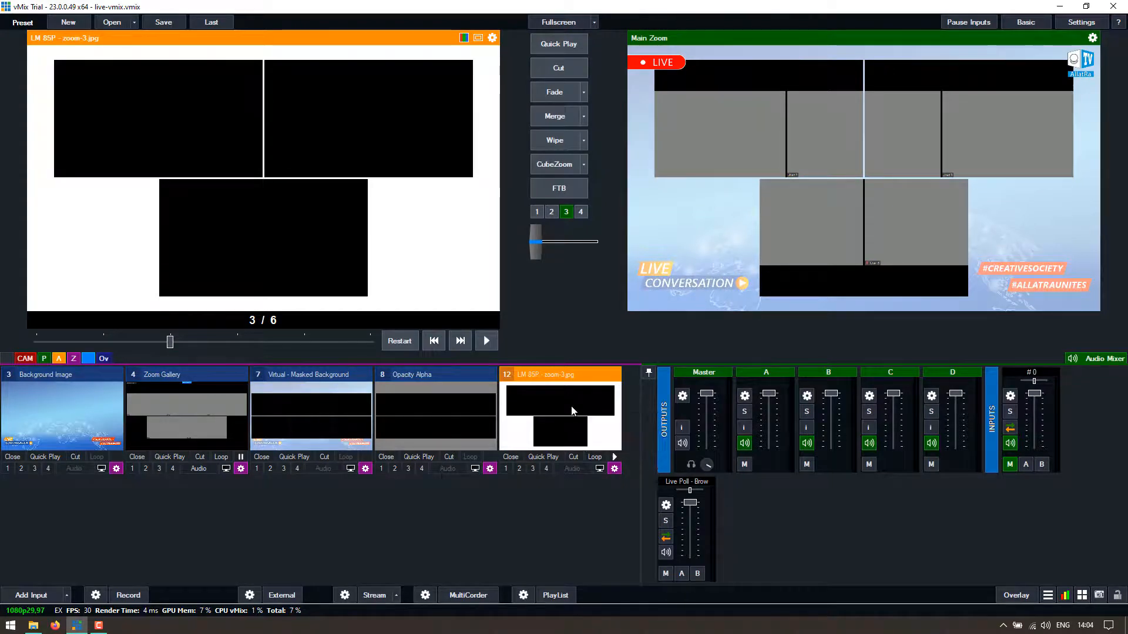
right_click(584, 410)
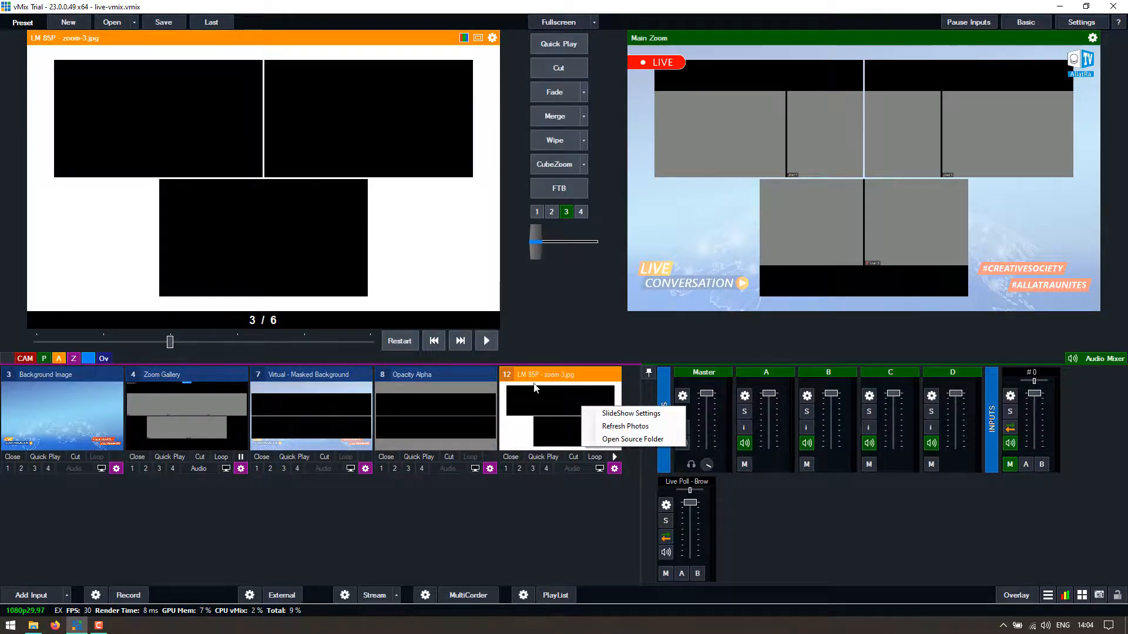
- Set the LM 85P slideshow to a 1000 ms Fade transition
left_click(652, 414)
left_click(661, 232)
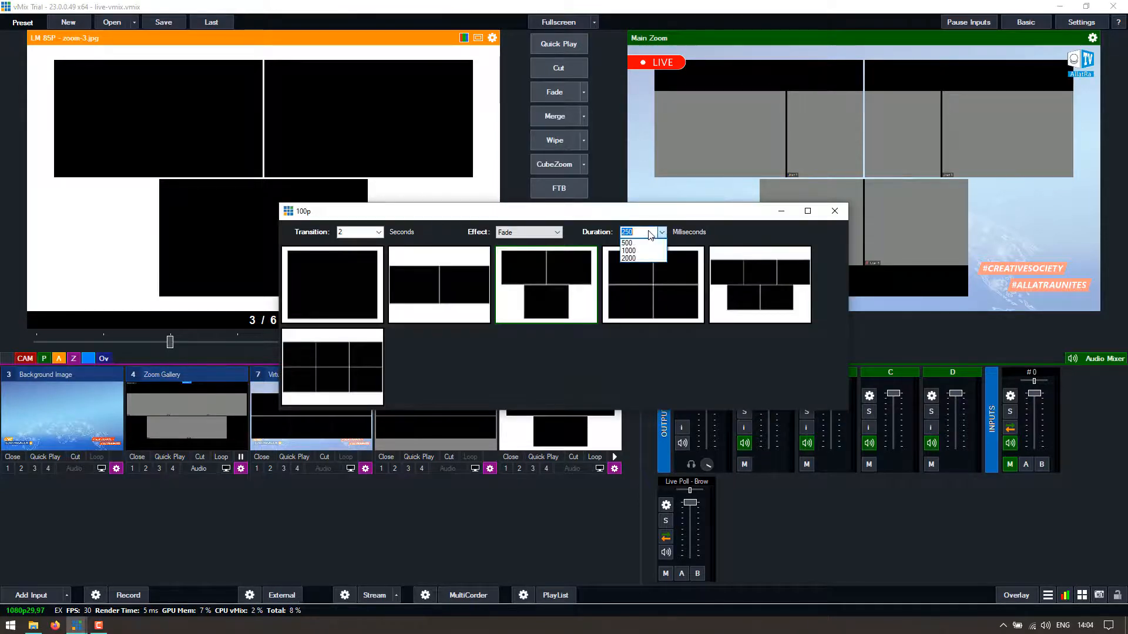
left_click(638, 250)
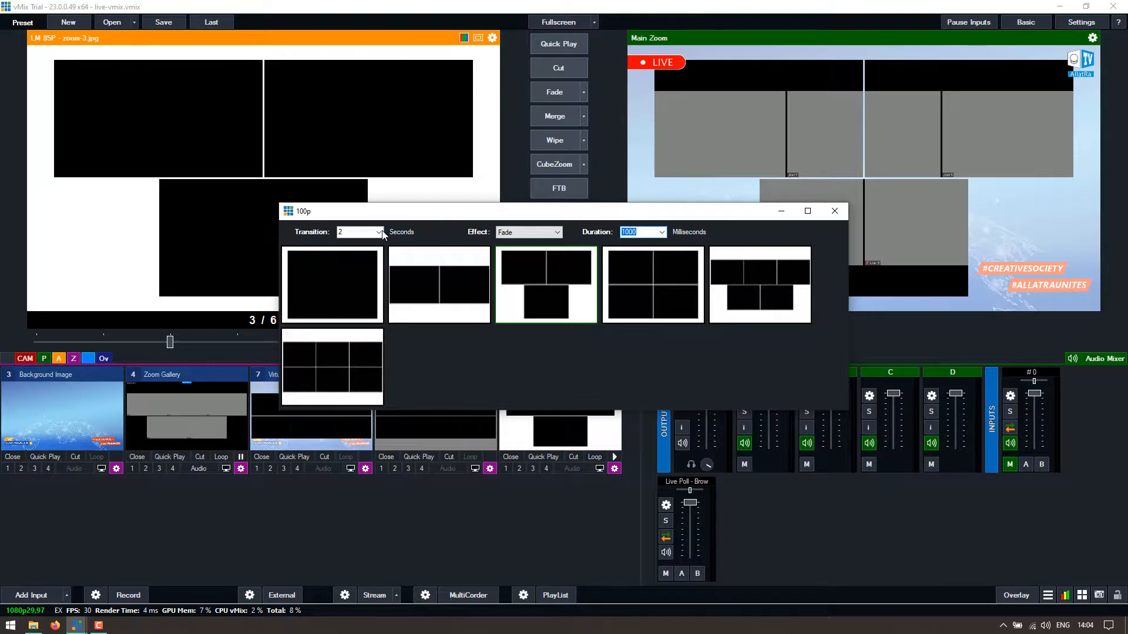
left_click(556, 233)
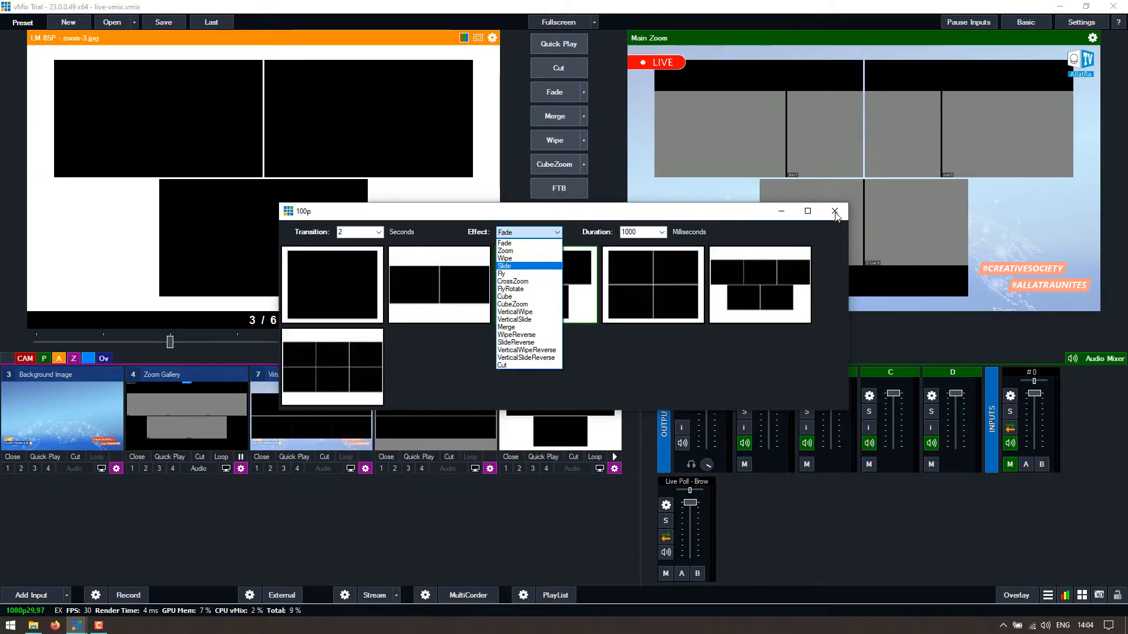
left_click(836, 215)
left_click(835, 215)
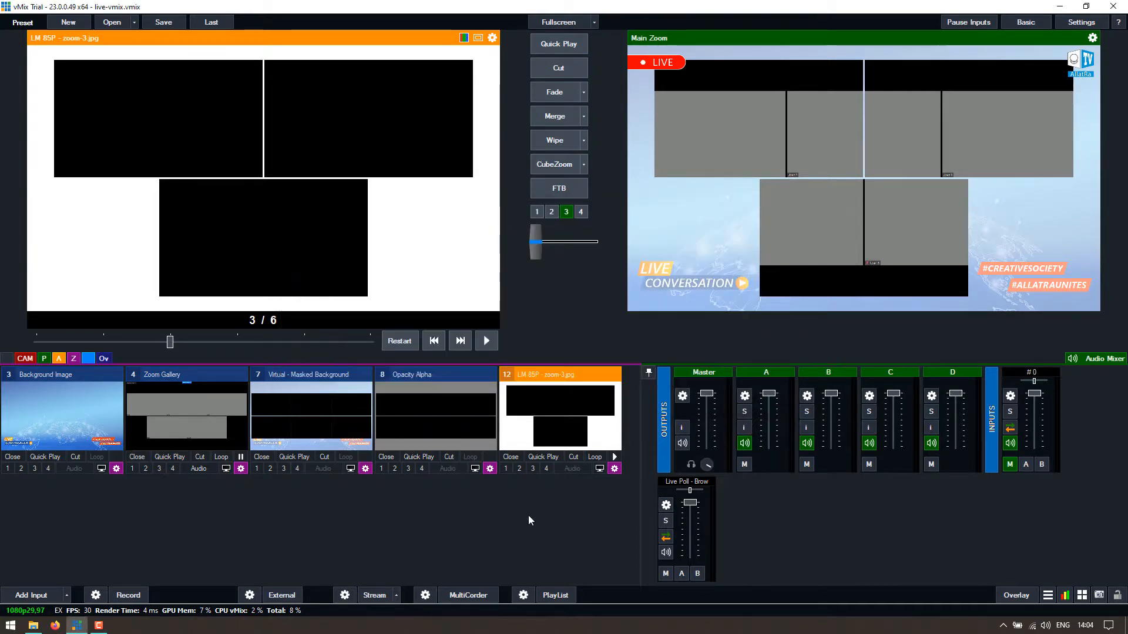